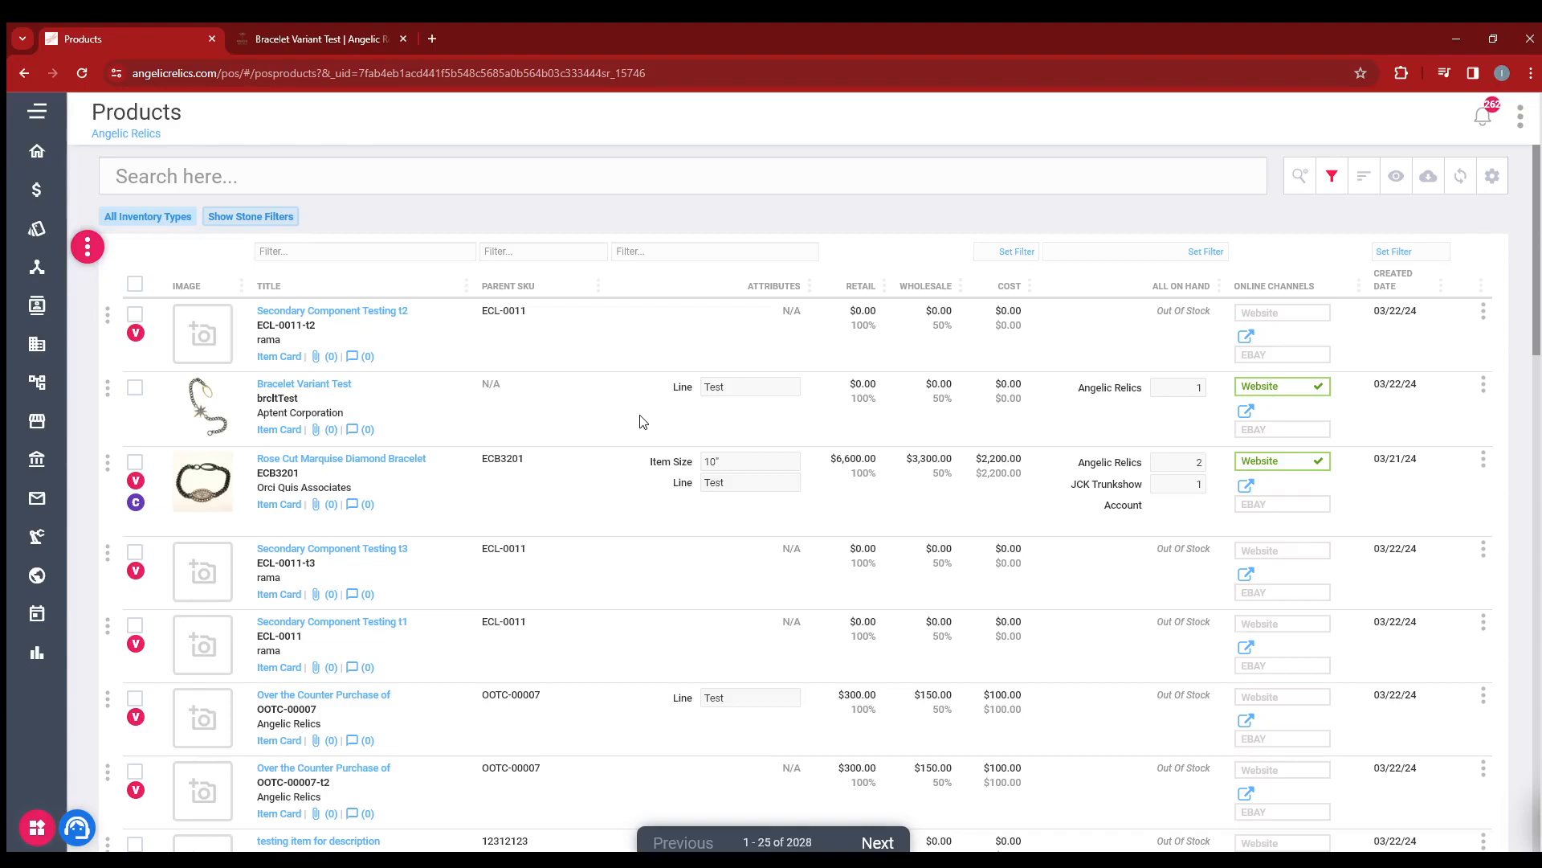
- Open the Bracelet Variant Test product and start configuring its variants
{"action": "left_click", "coordinate": [320, 389]}
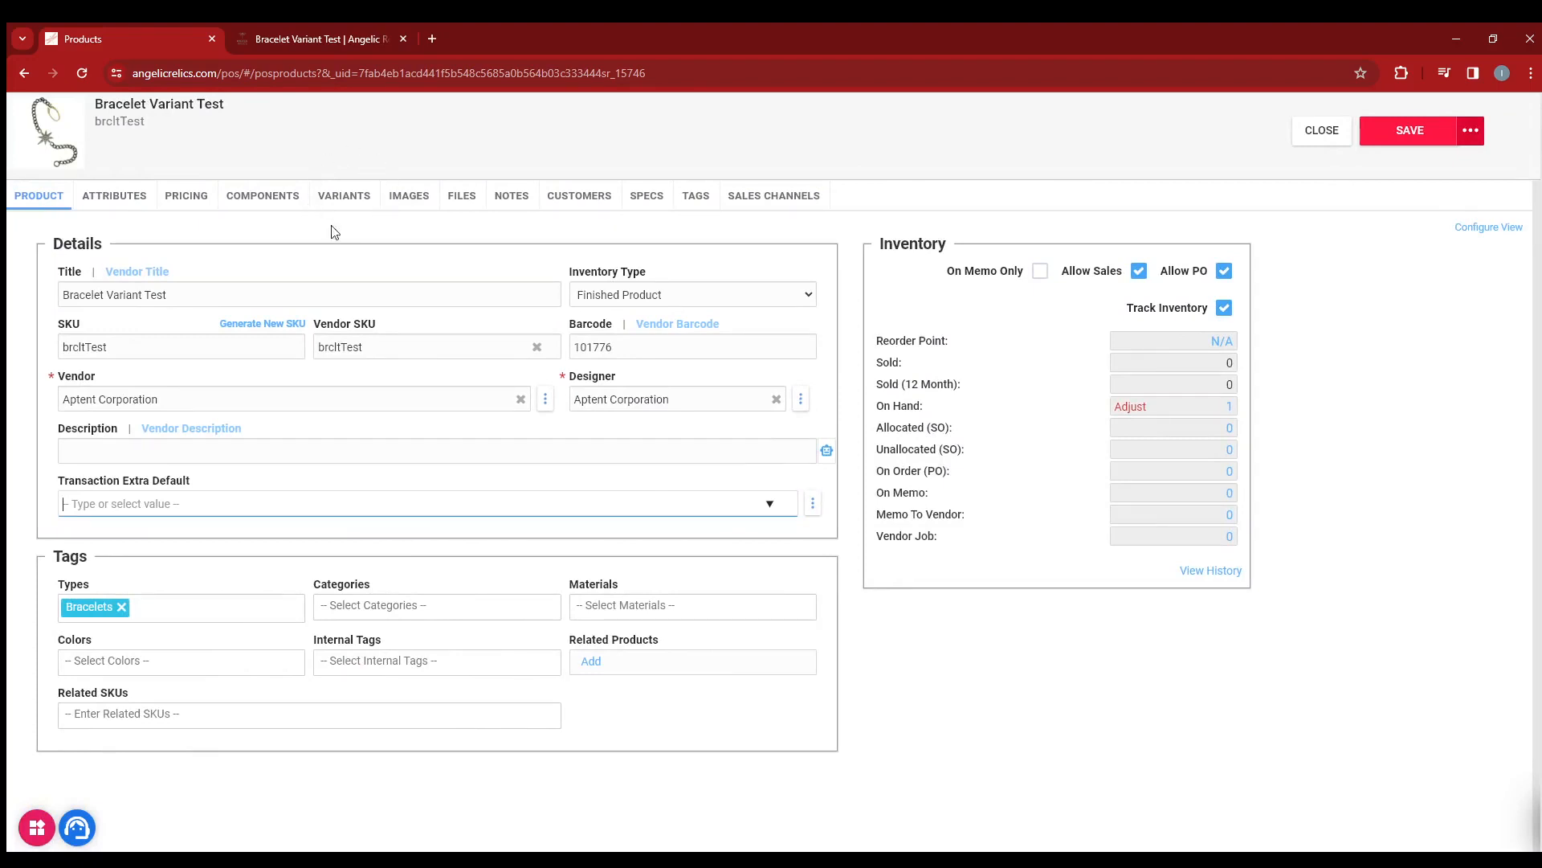
{"action": "left_click", "coordinate": [334, 201]}
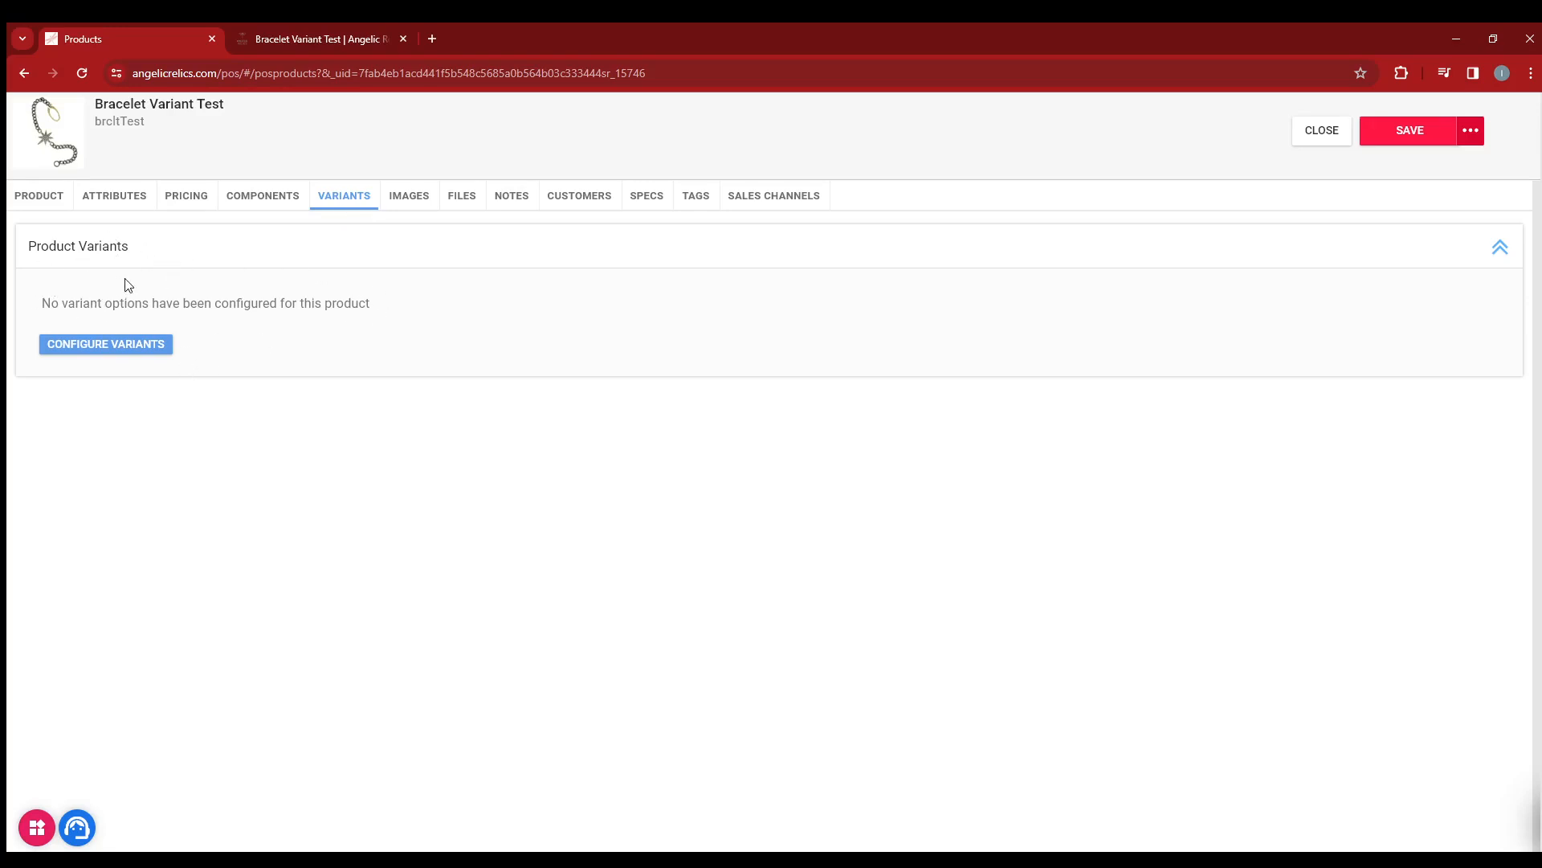
{"action": "left_click", "coordinate": [127, 345]}
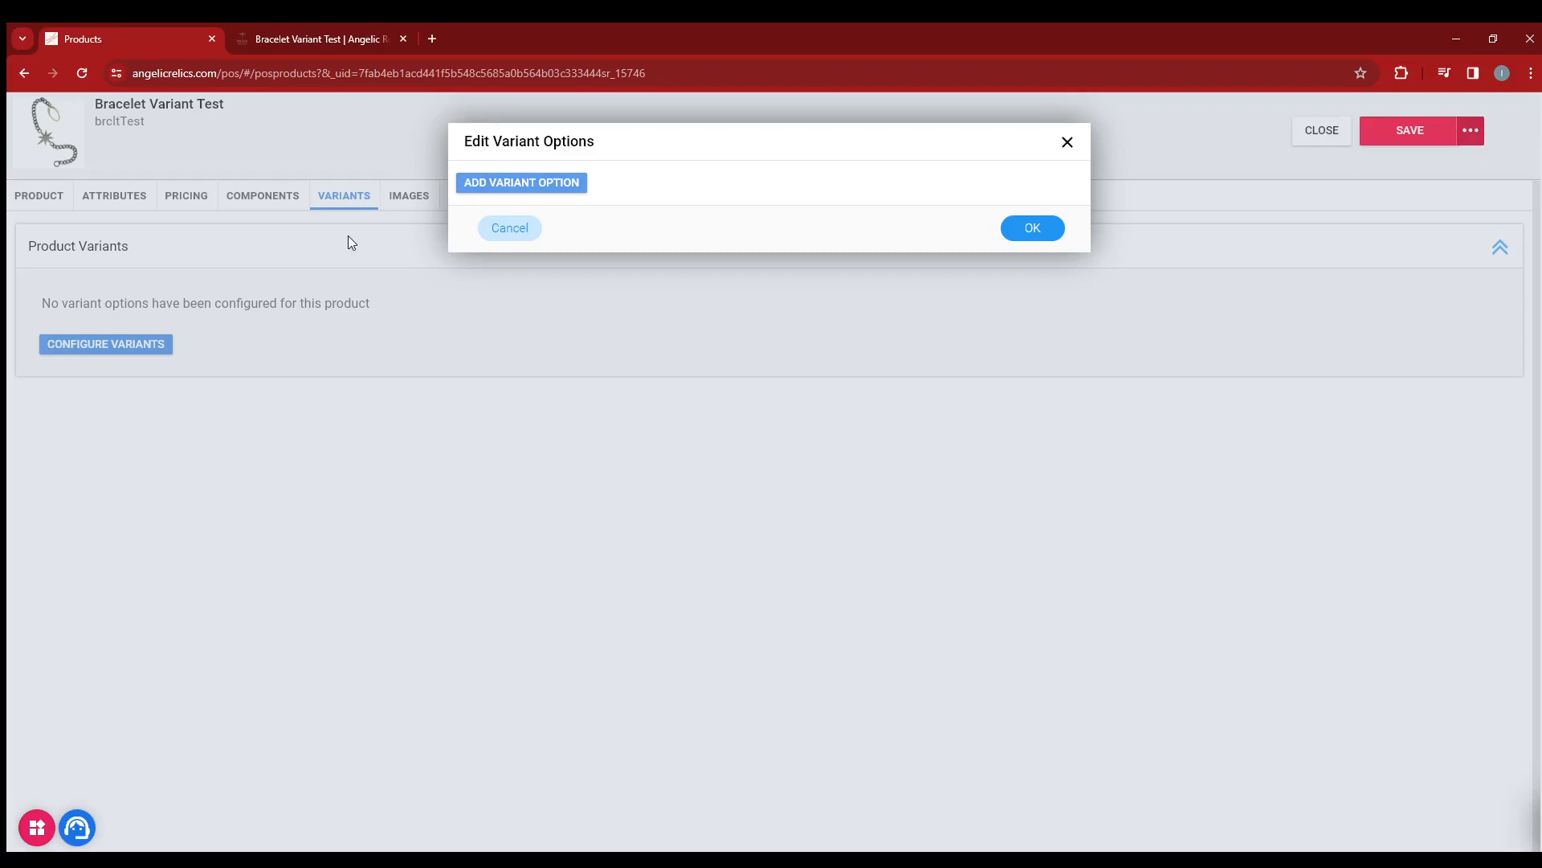
- Add a blank variant option named Color with its option display set to Swatch Only
{"action": "left_click", "coordinate": [505, 188]}
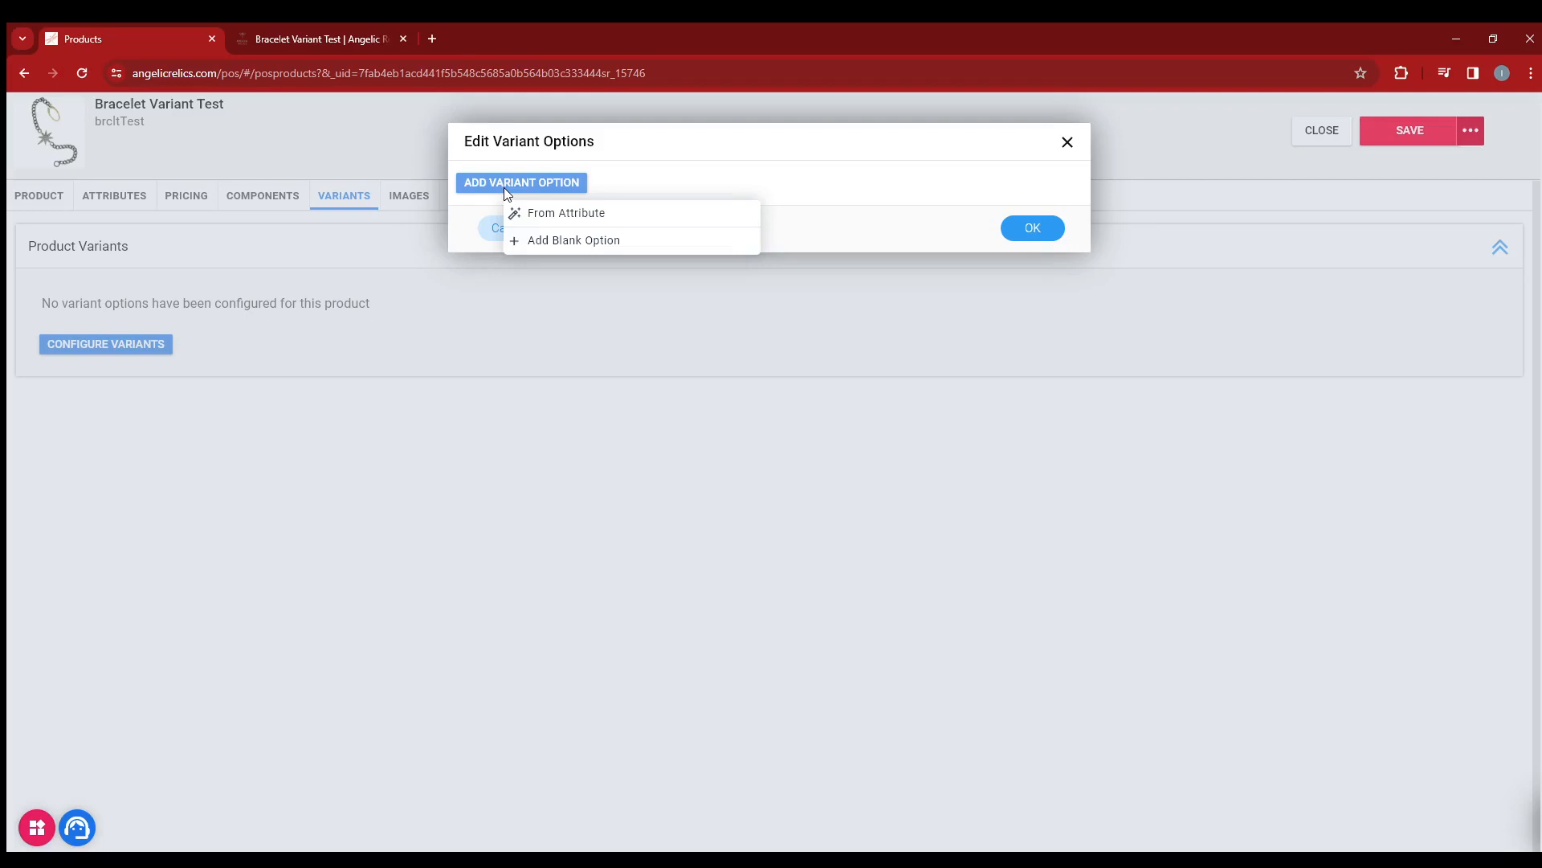
{"action": "left_click", "coordinate": [538, 240]}
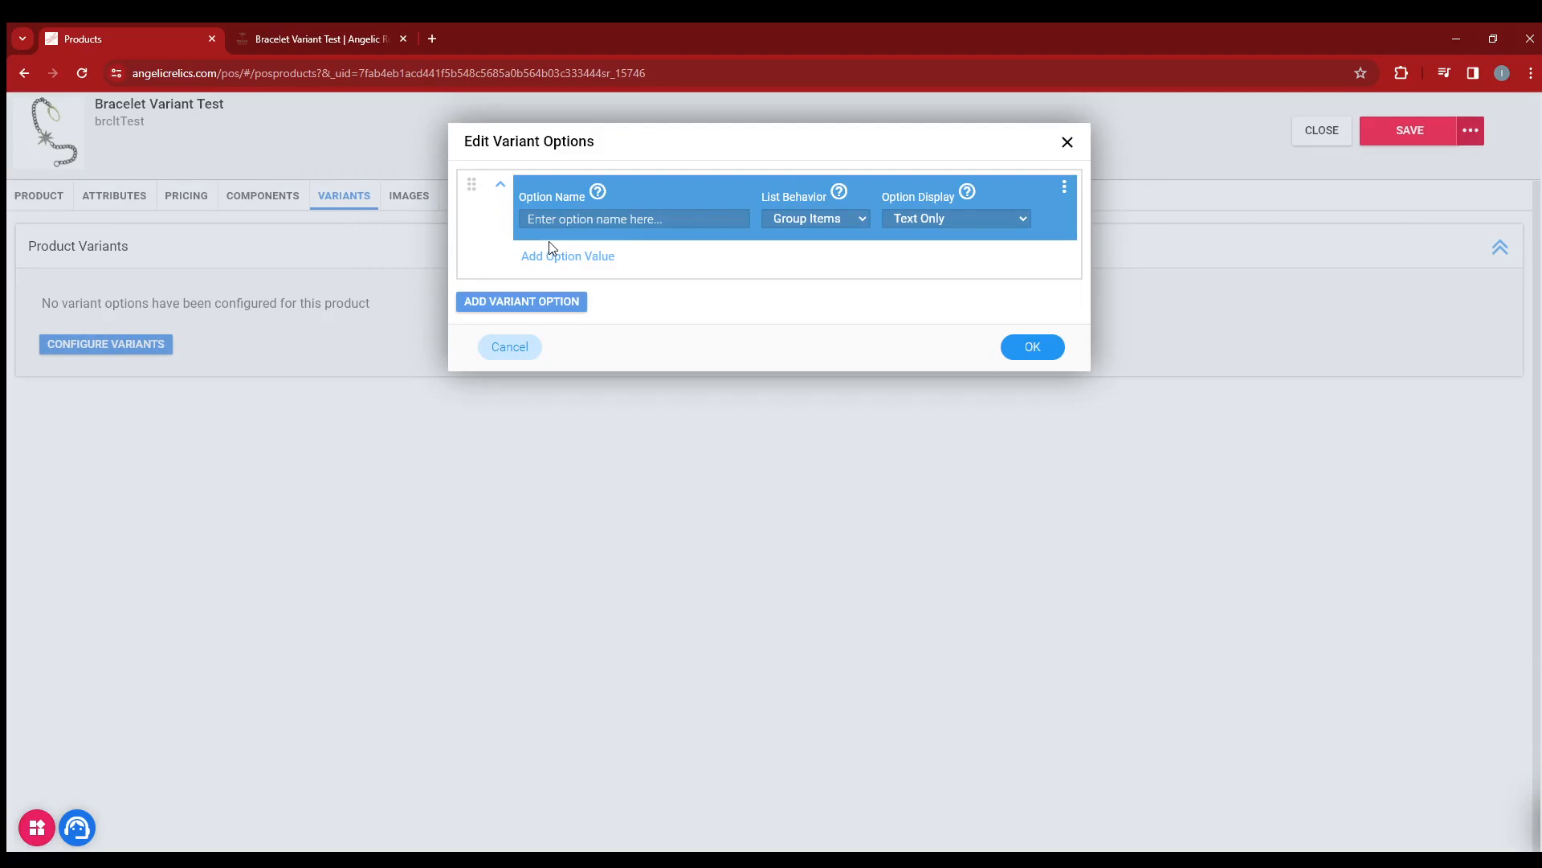
{"action": "left_click", "coordinate": [552, 220]}
{"action": "type", "text": "Color"}
{"action": "left_click", "coordinate": [929, 225]}
{"action": "left_click", "coordinate": [938, 273]}
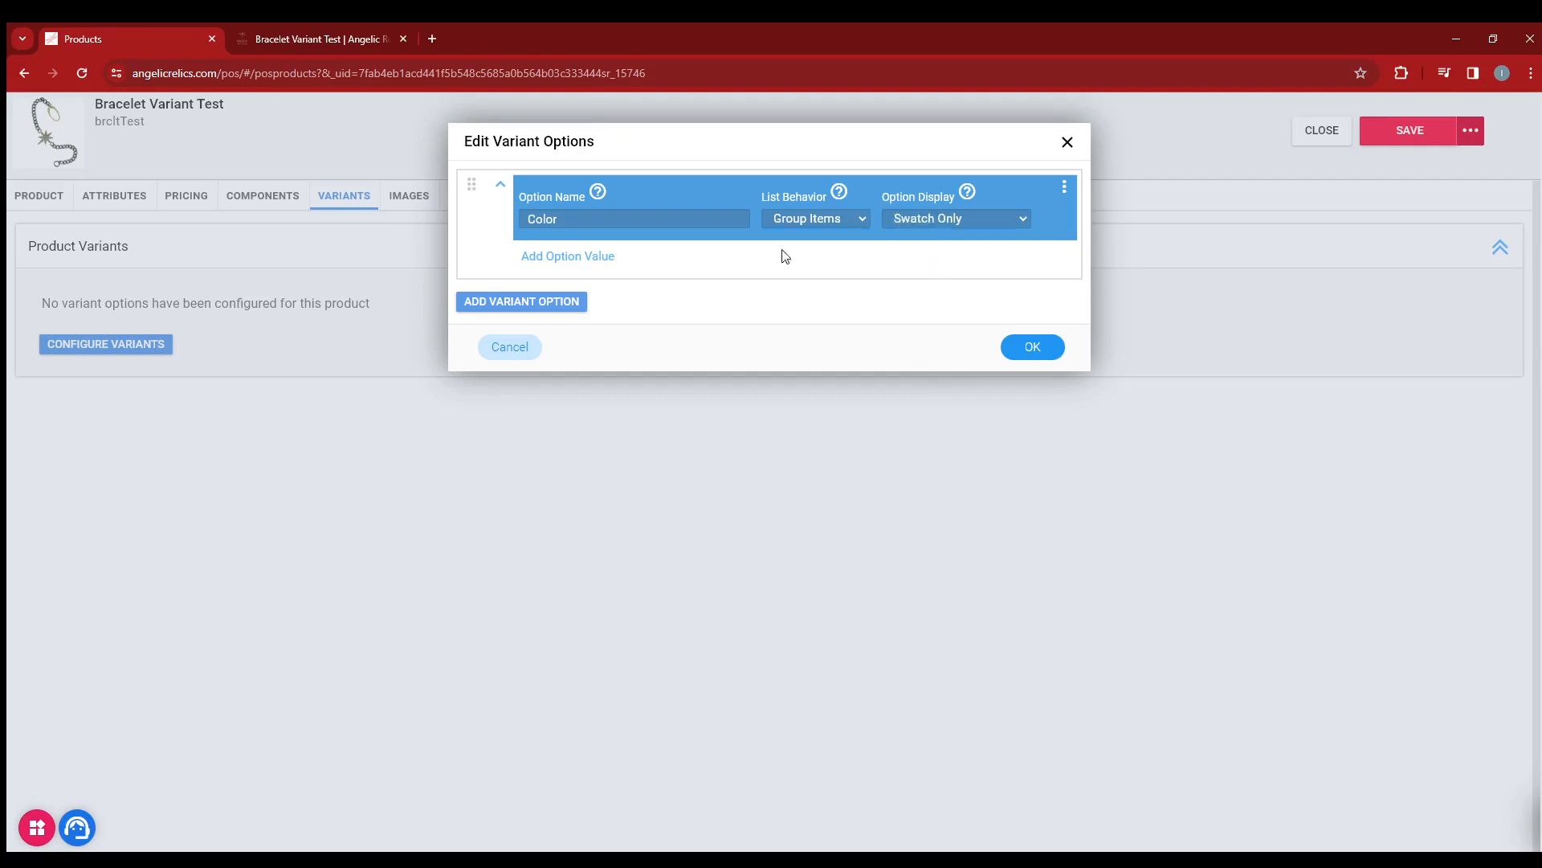
- Add the value Rose with code -rg to the Color option
{"action": "left_click", "coordinate": [611, 257]}
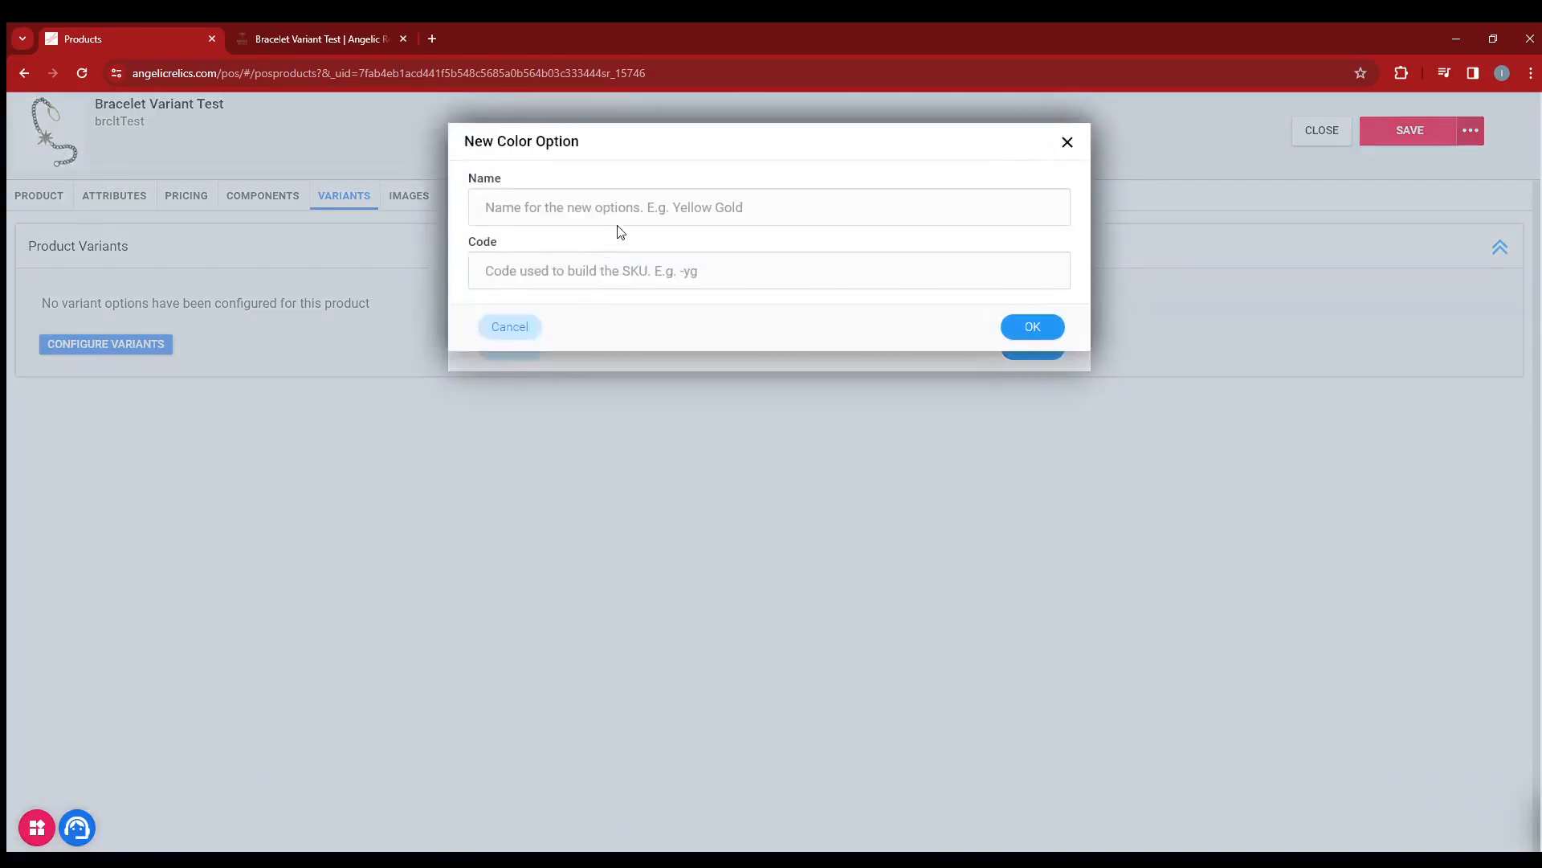
{"action": "left_click", "coordinate": [624, 216]}
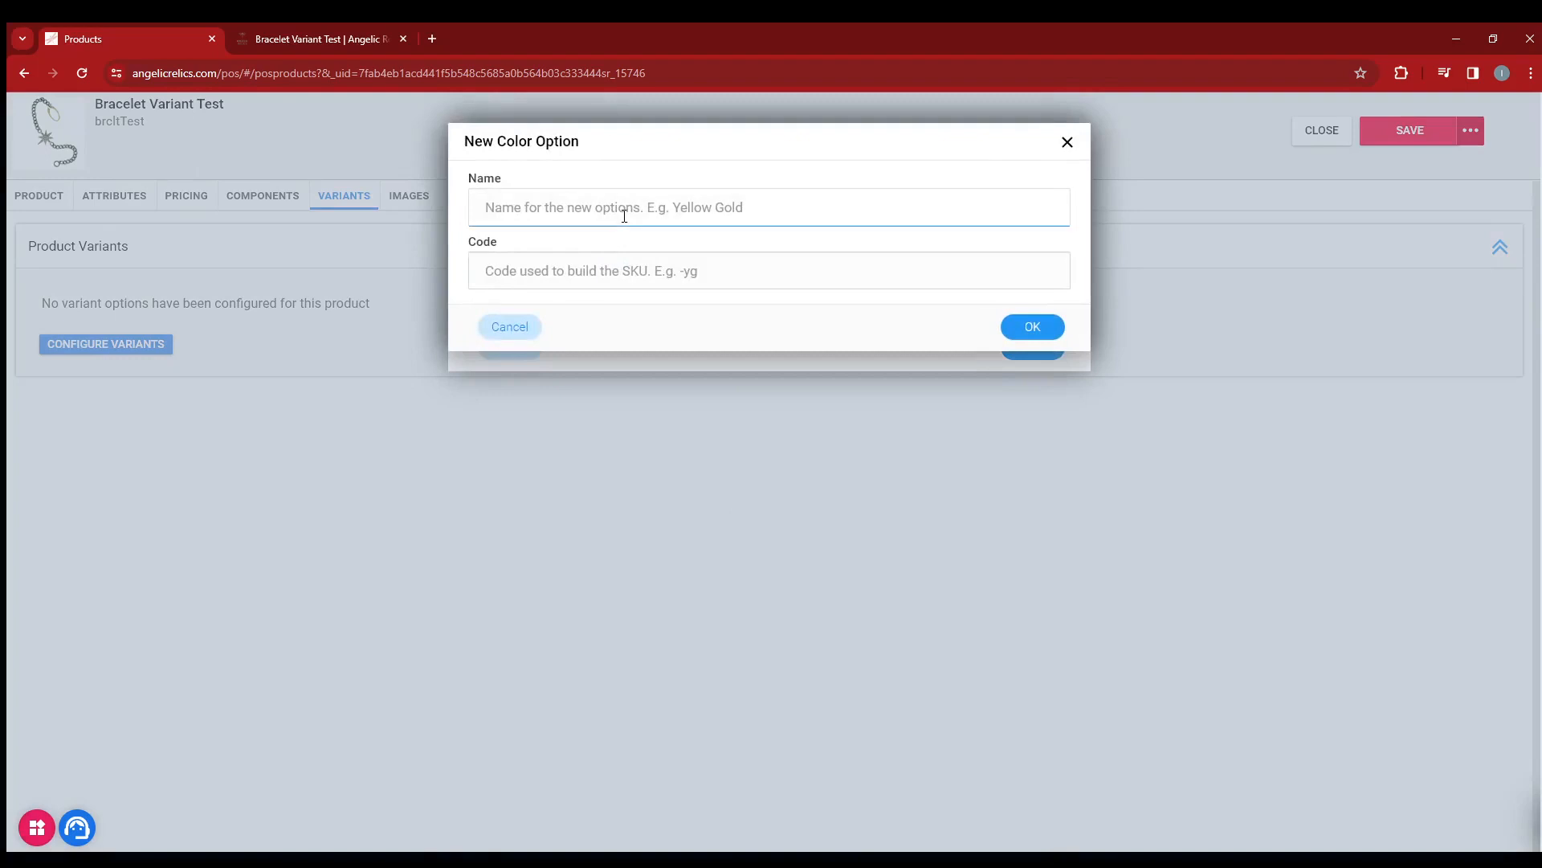
{"action": "type", "text": "Rose"}
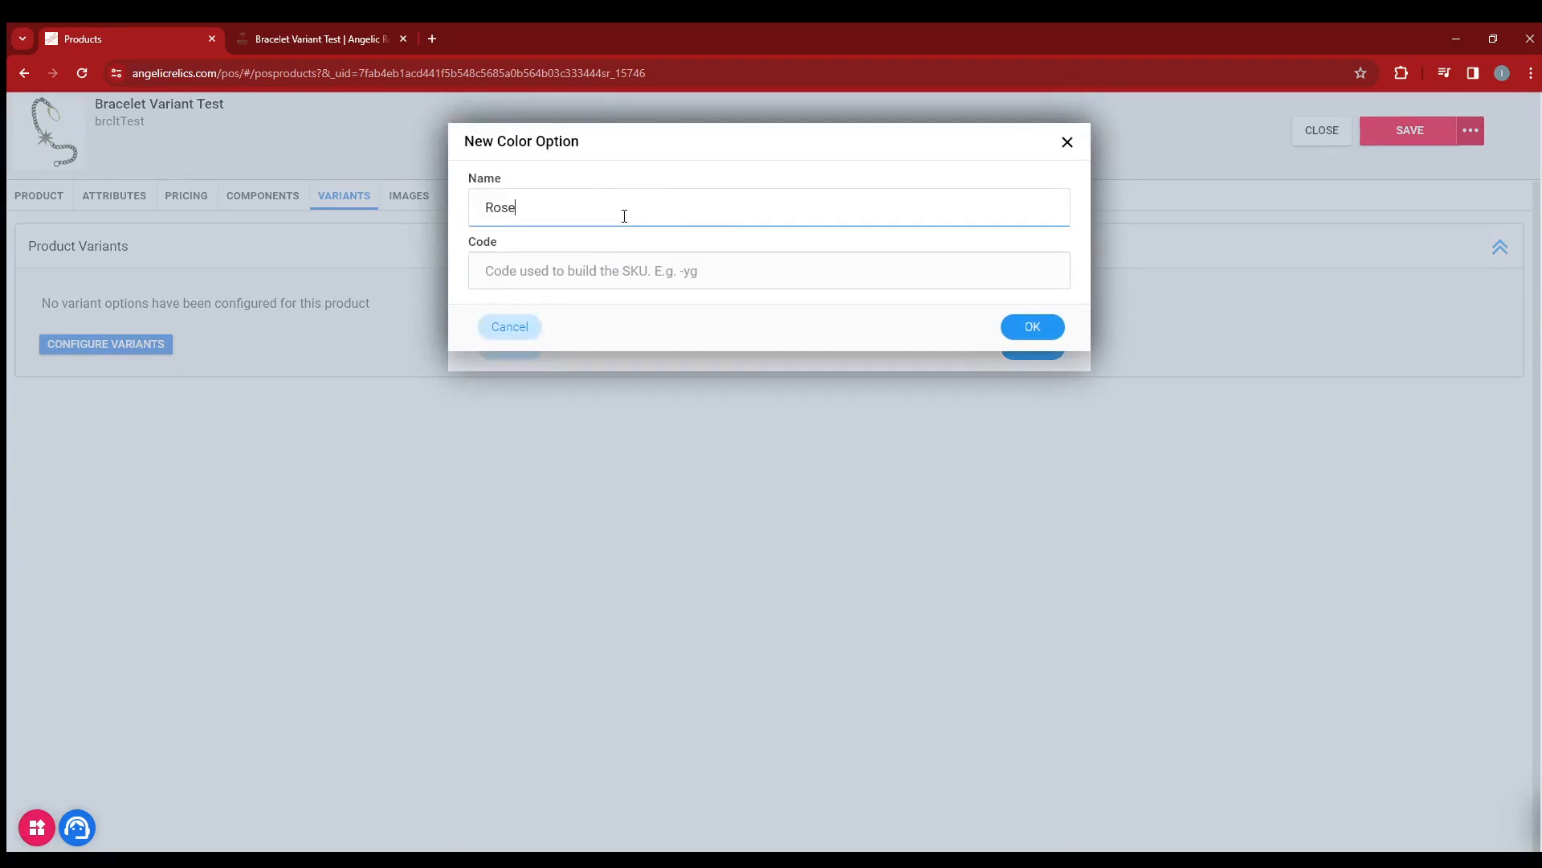
{"action": "key", "text": "Tab"}
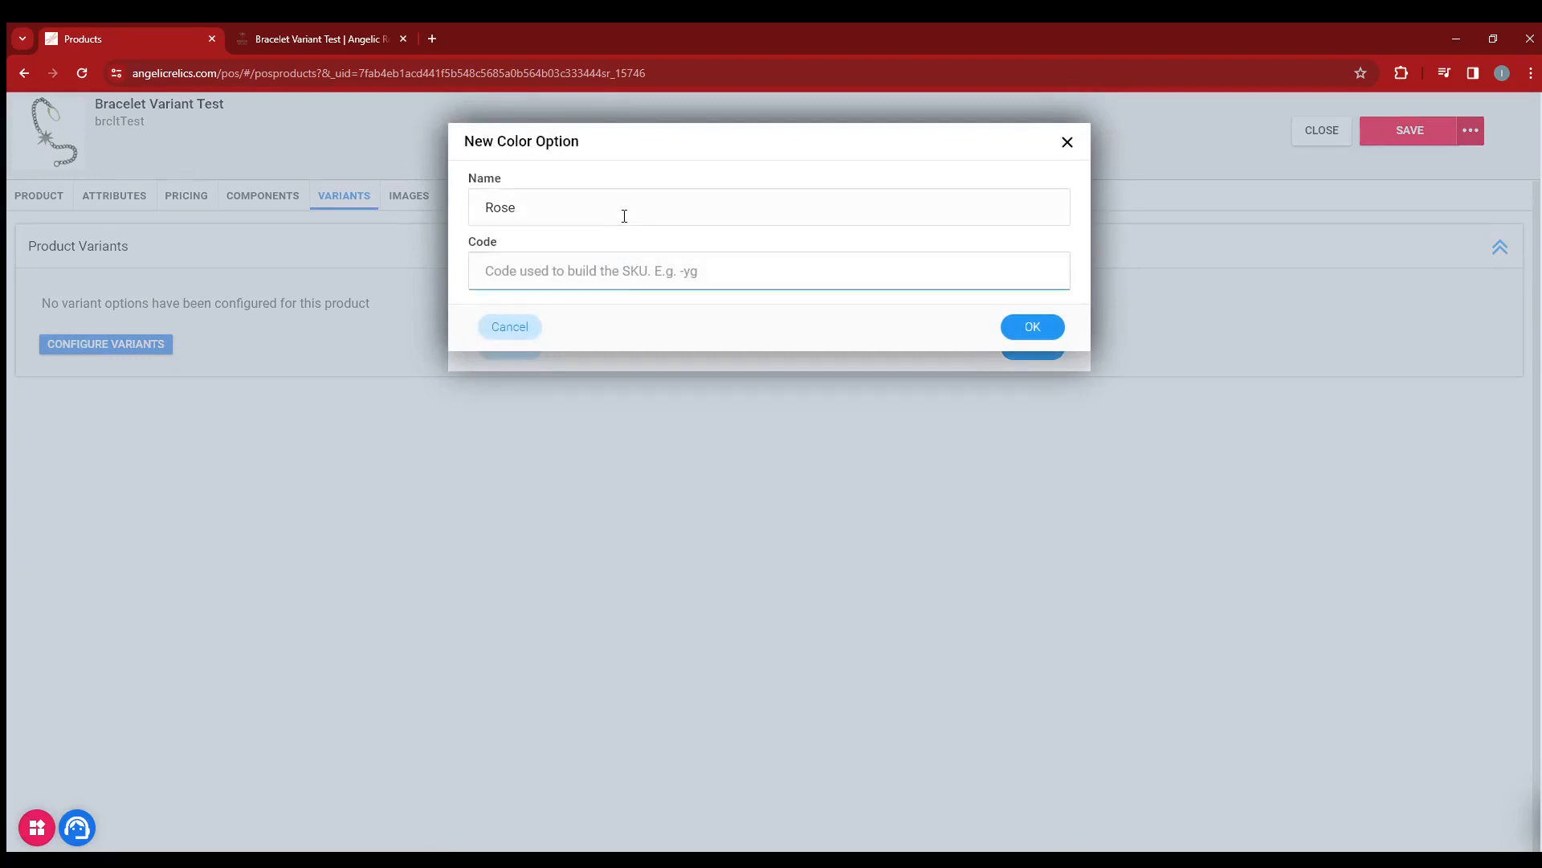
{"action": "type", "text": "-"}
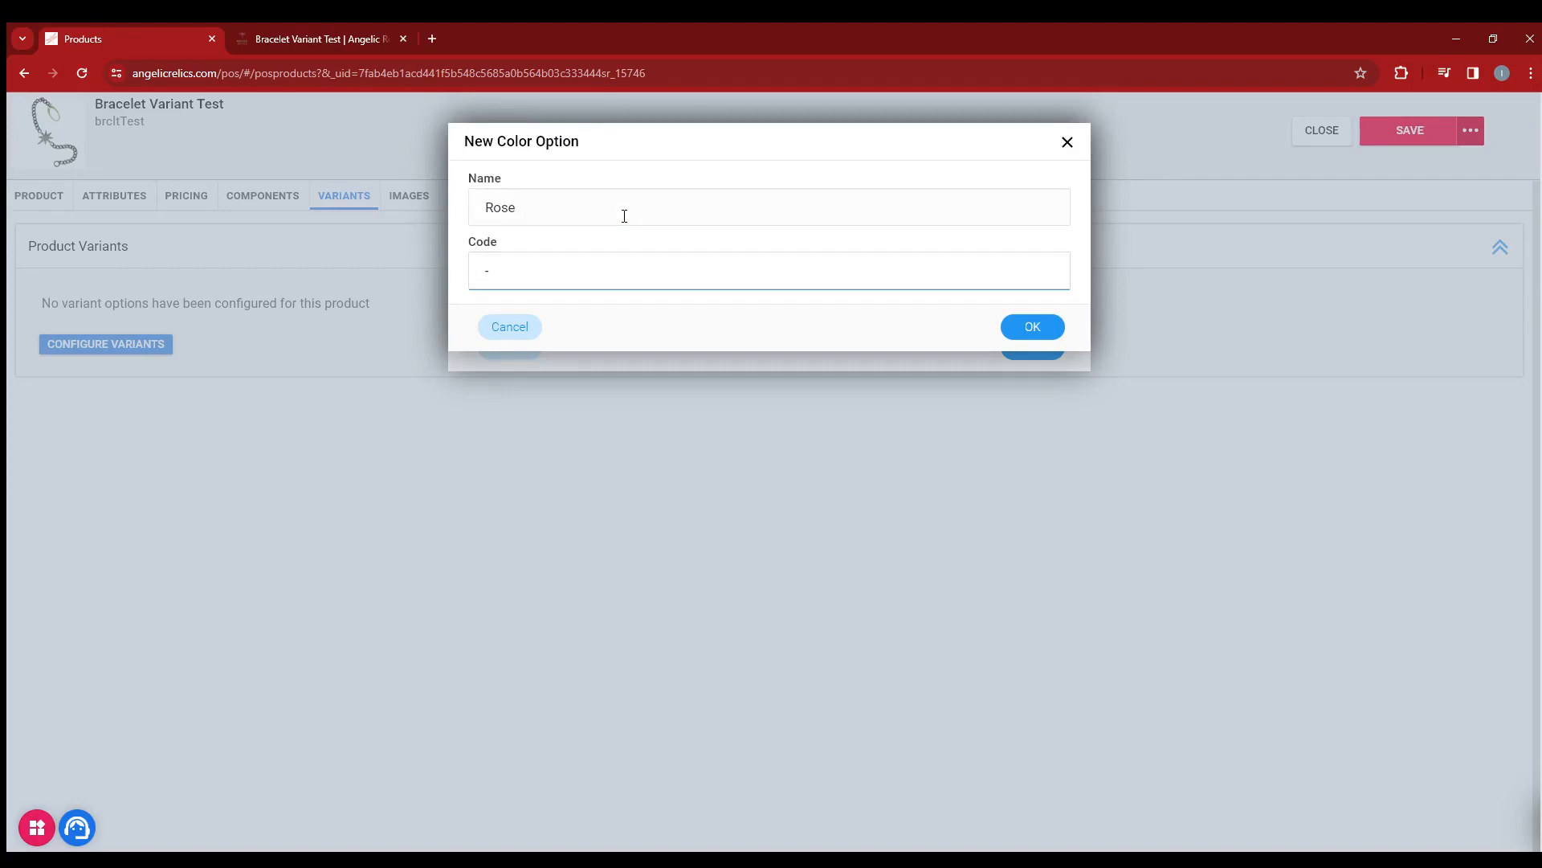
{"action": "type", "text": "rg"}
{"action": "left_click", "coordinate": [1032, 327]}
- Add the value Yellow Gold with code -yg to the Color option
{"action": "left_click", "coordinate": [604, 292]}
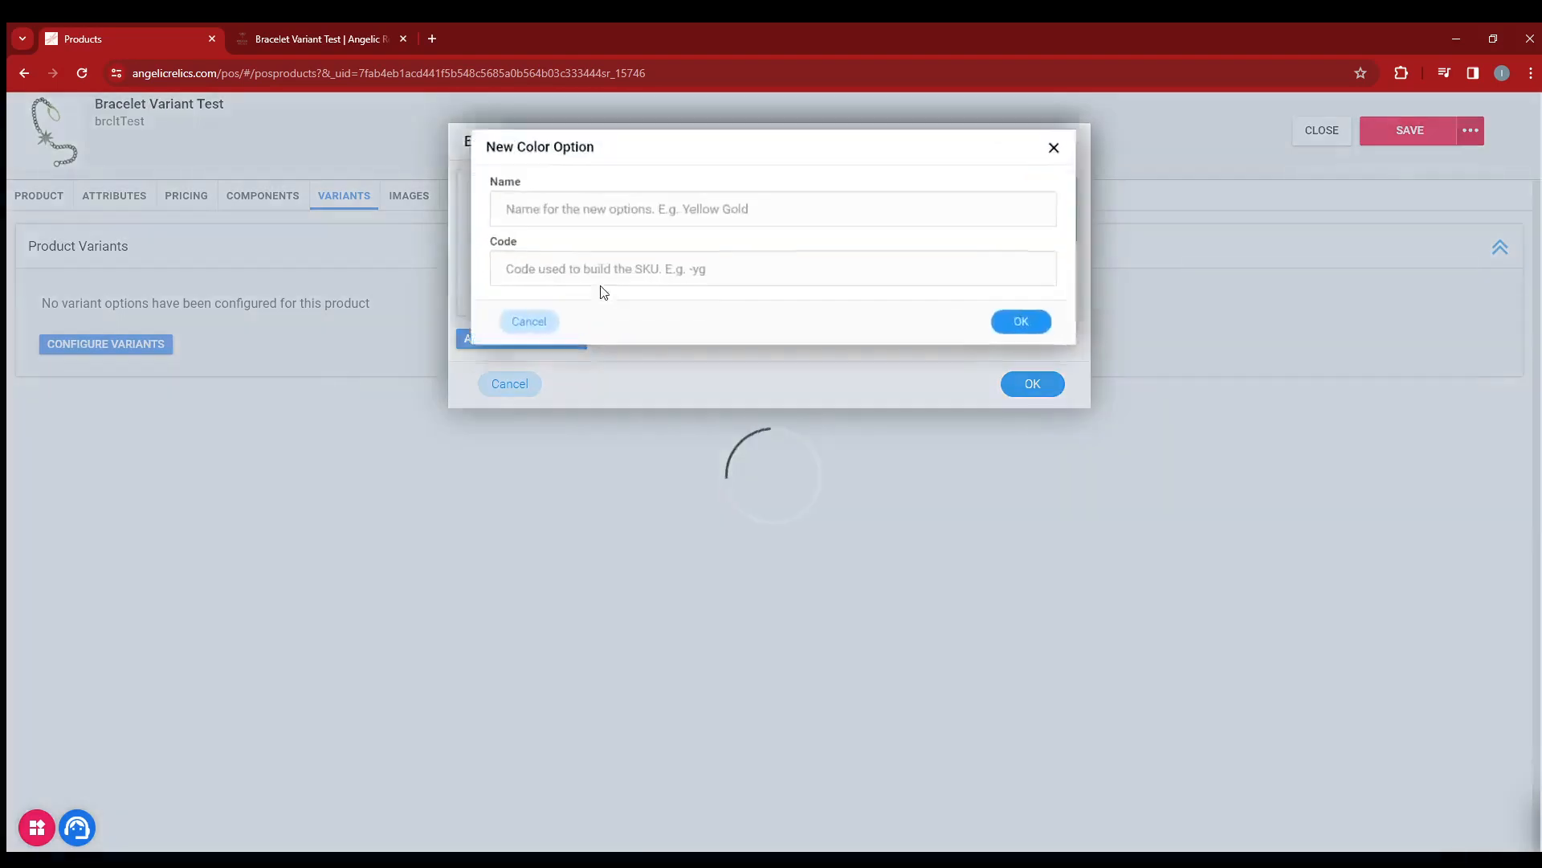
{"action": "left_click", "coordinate": [585, 214]}
{"action": "type", "text": "Yell"}
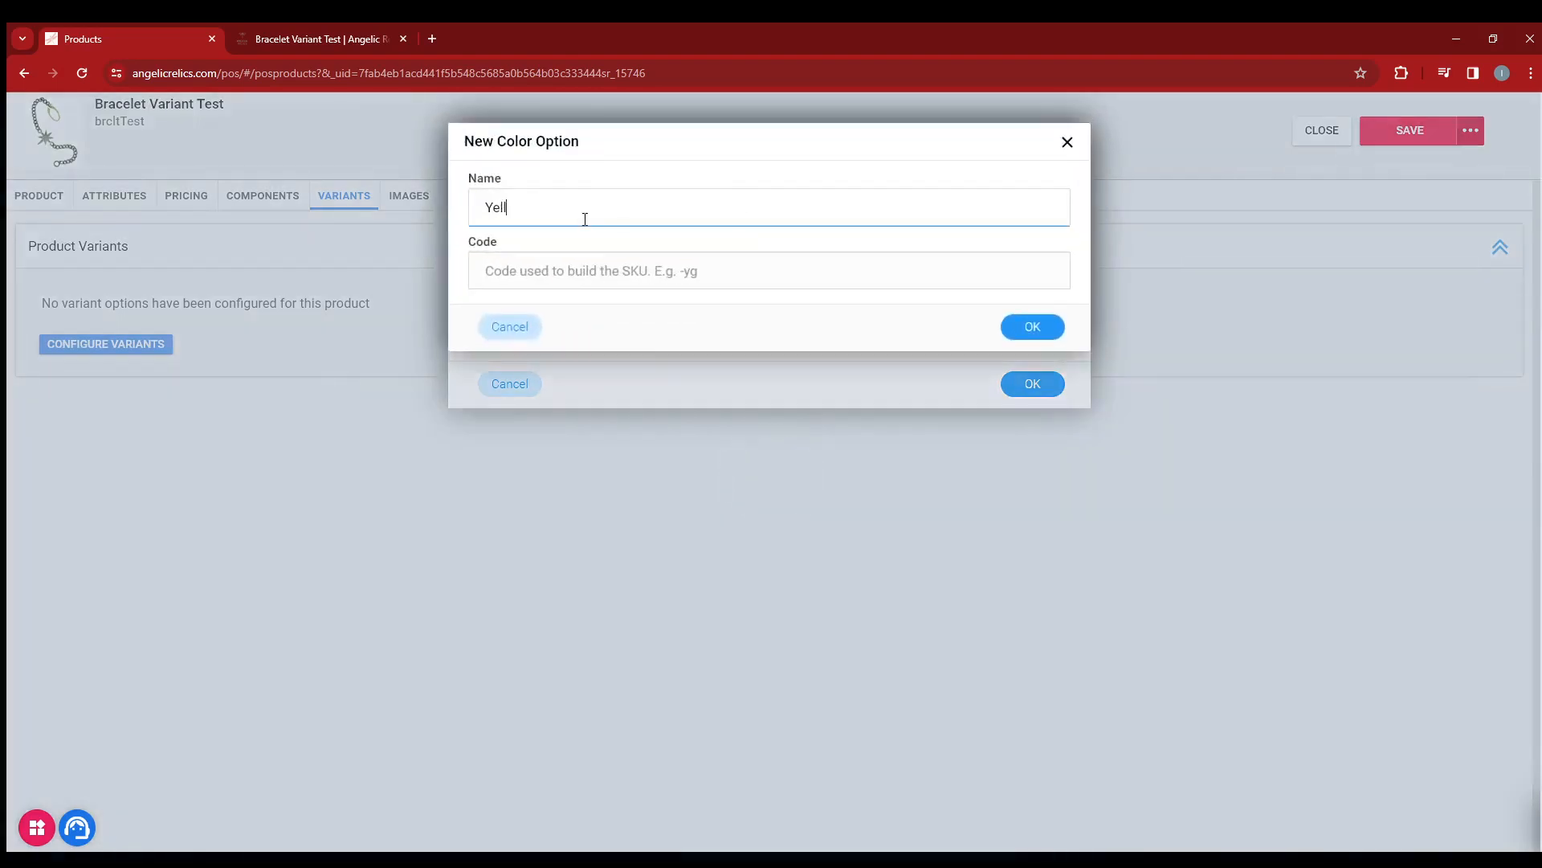
{"action": "type", "text": "ow Gold"}
{"action": "key", "text": "Tab"}
{"action": "type", "text": "-yg"}
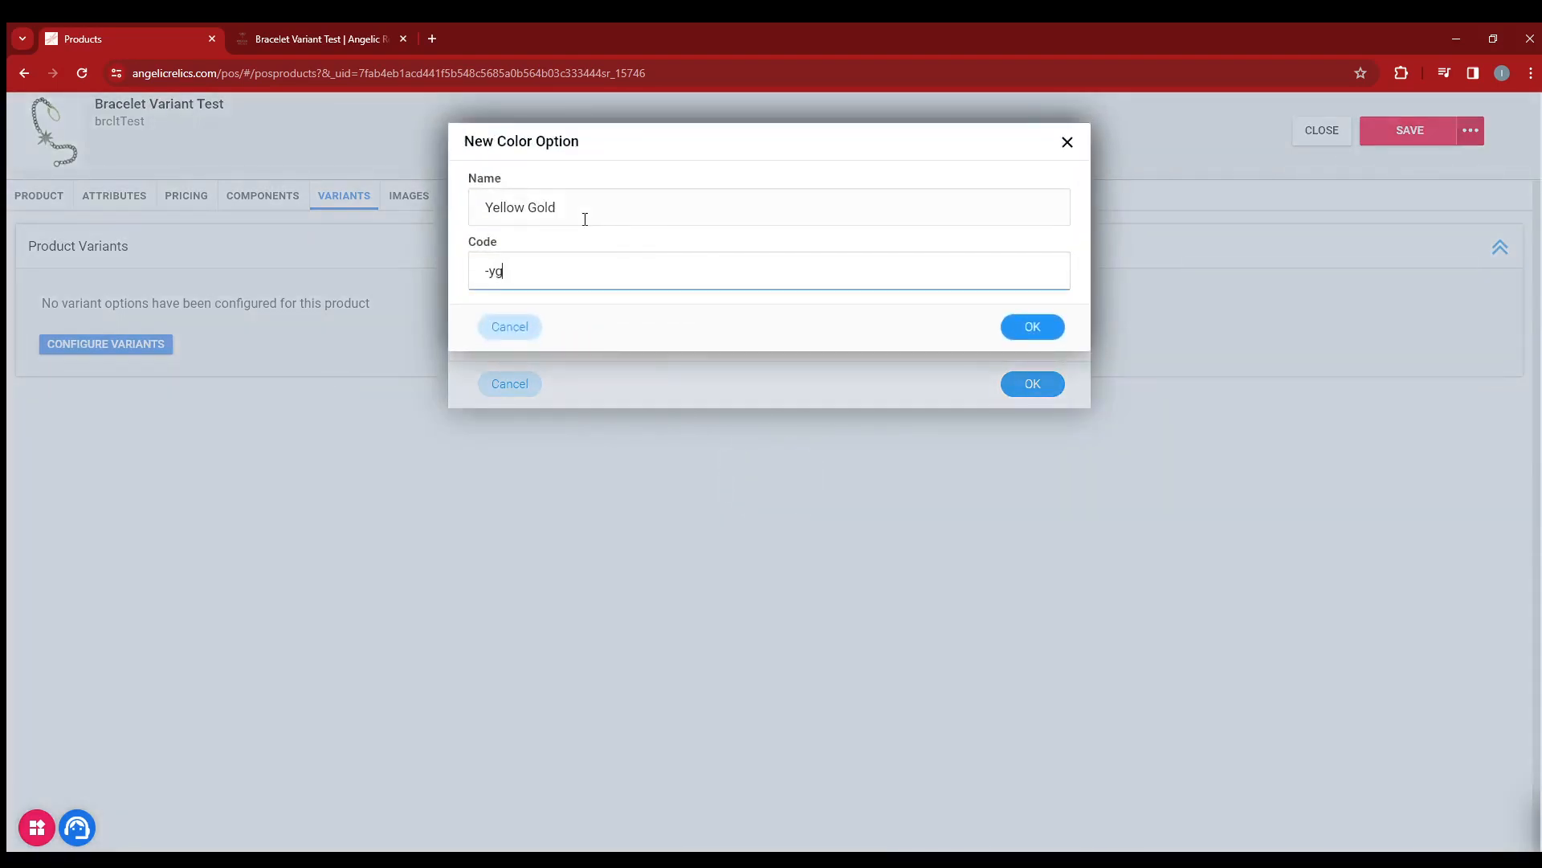
{"action": "left_click", "coordinate": [1032, 326]}
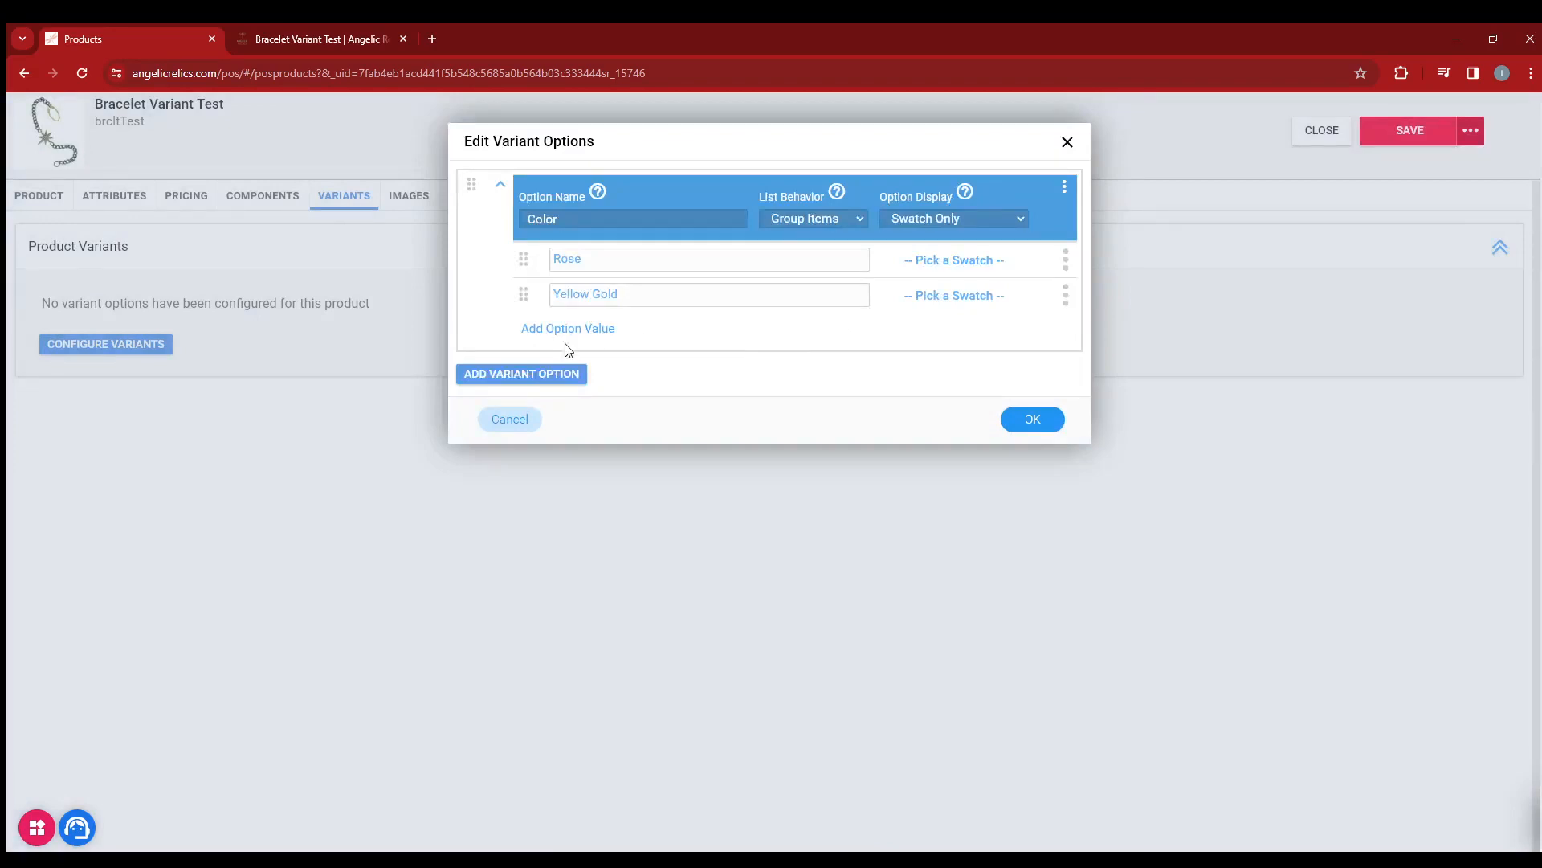
- Add a second blank variant option named Size with its option display set to Dropdown
{"action": "left_click", "coordinate": [526, 373]}
{"action": "left_click", "coordinate": [560, 420]}
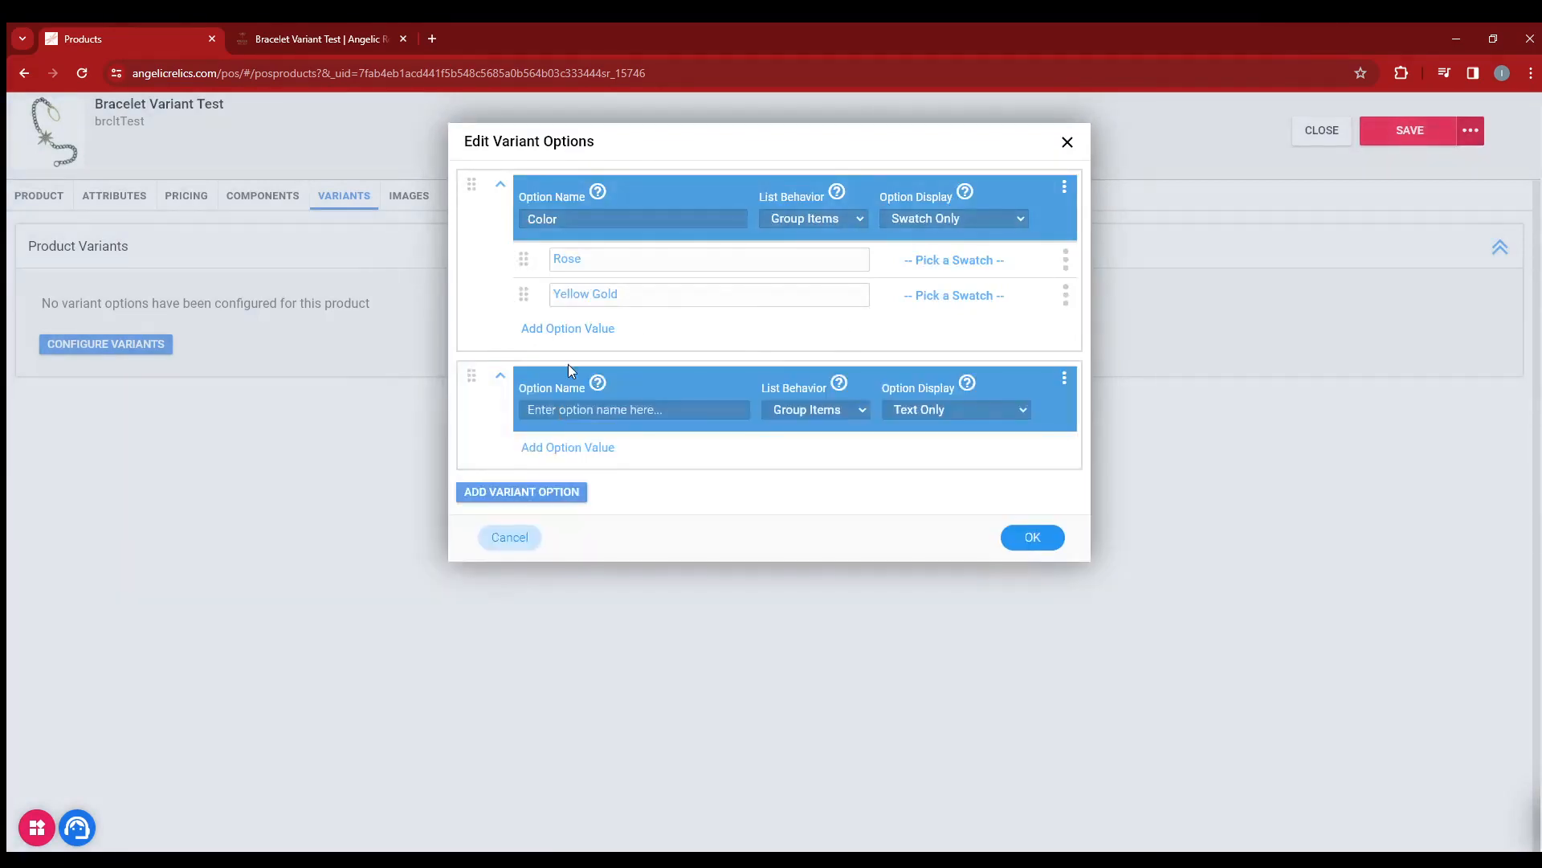
{"action": "type", "text": "Size"}
{"action": "left_click", "coordinate": [928, 418]}
{"action": "left_click", "coordinate": [938, 432]}
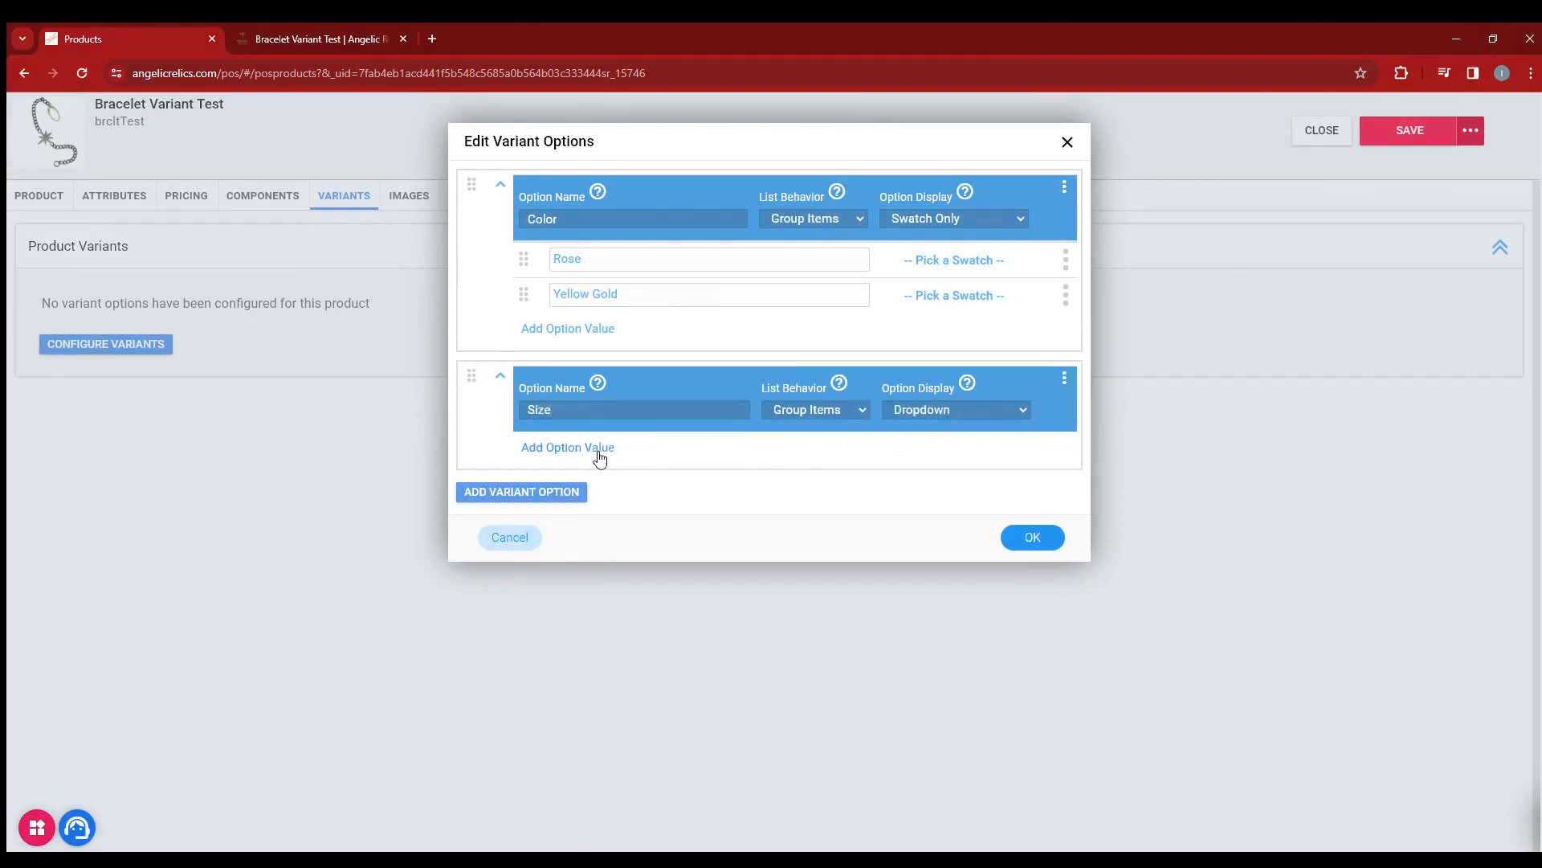
- Add the value Small with code S to the Size option
{"action": "left_click", "coordinate": [599, 457]}
{"action": "left_click", "coordinate": [590, 207]}
{"action": "type", "text": "Small"}
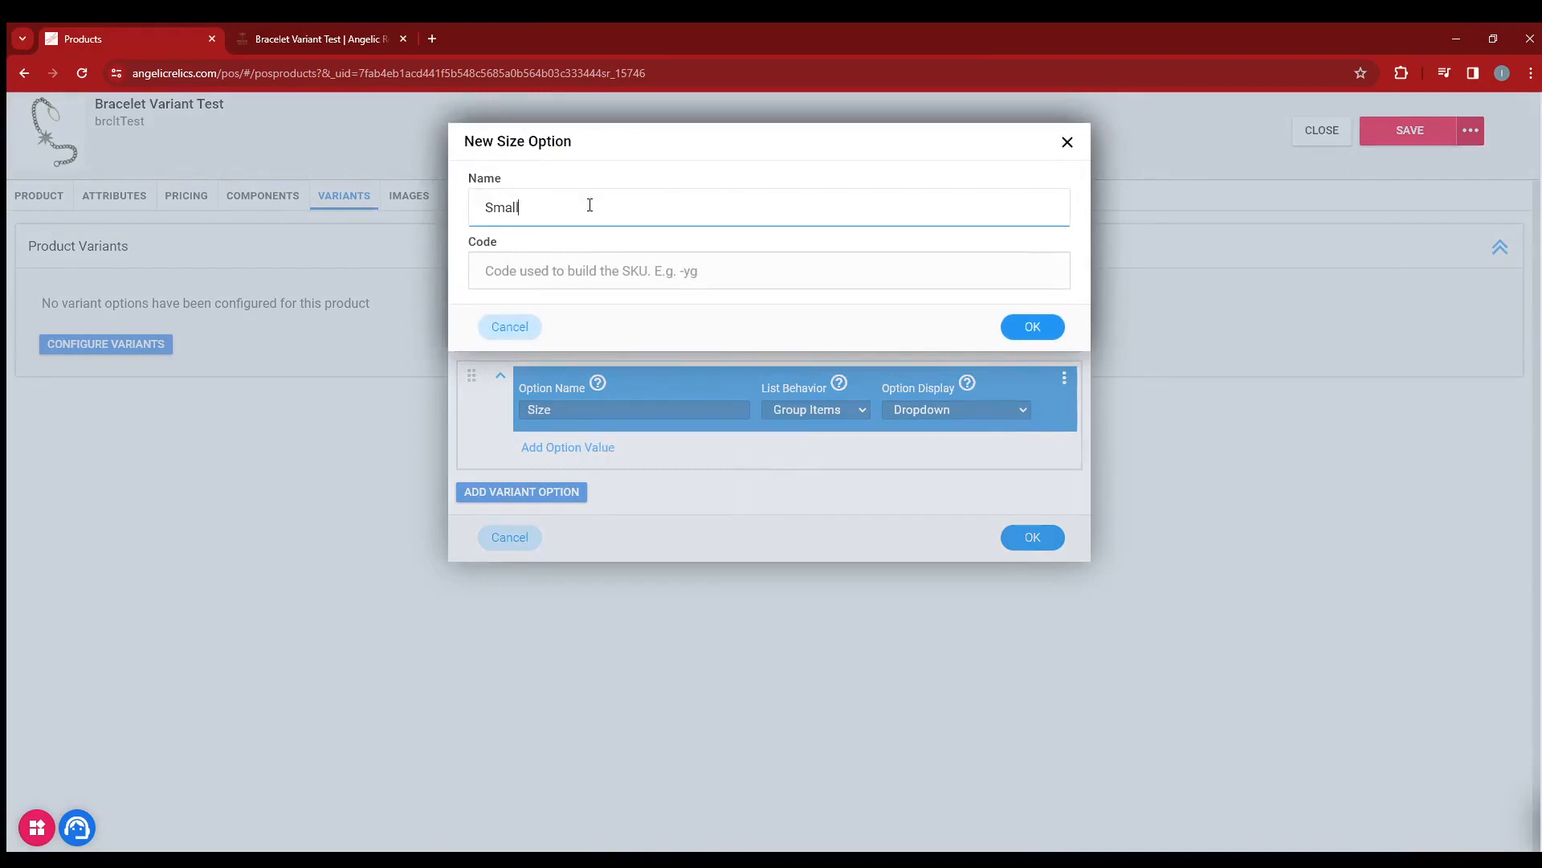
{"action": "key", "text": "Tab"}
{"action": "type", "text": "sm"}
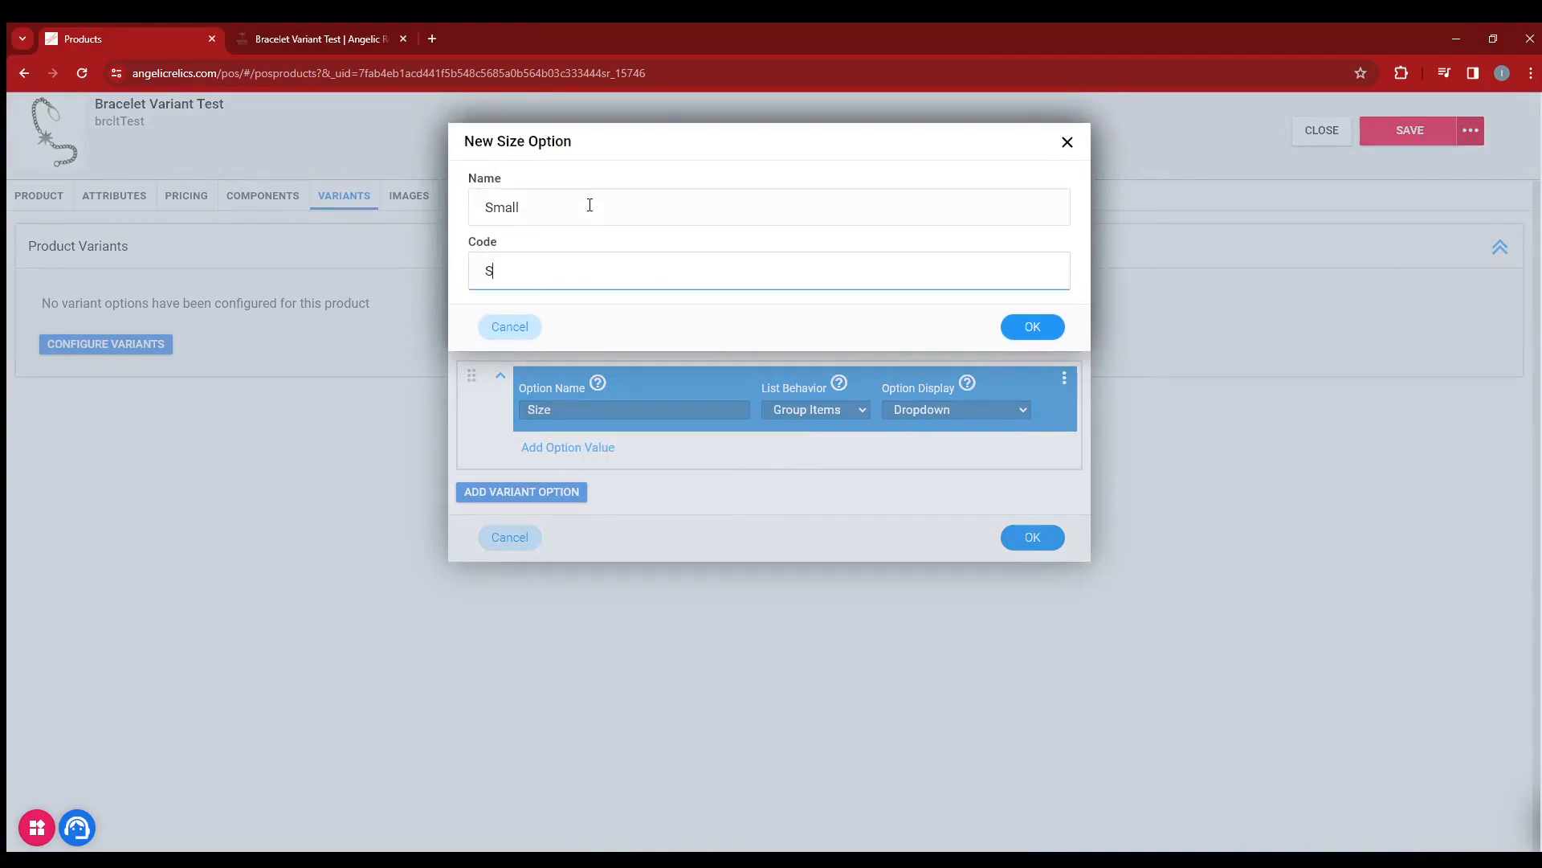
{"action": "left_click", "coordinate": [1031, 326]}
- Add the value Large with code L to the Size option
{"action": "left_click", "coordinate": [572, 484]}
{"action": "left_click", "coordinate": [580, 210]}
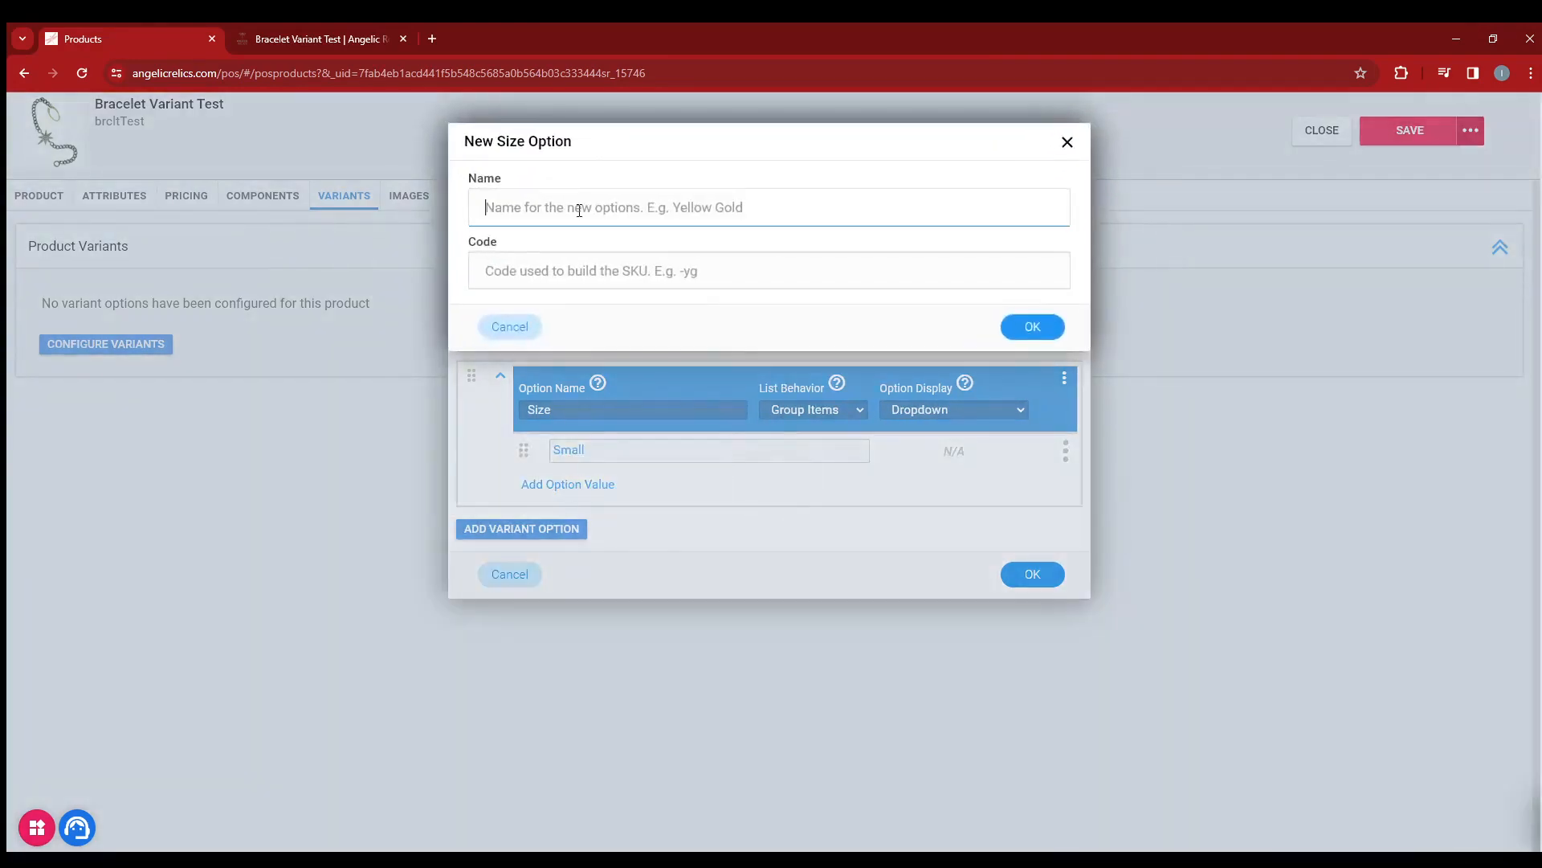
{"action": "type", "text": "Large"}
{"action": "left_click", "coordinate": [582, 271]}
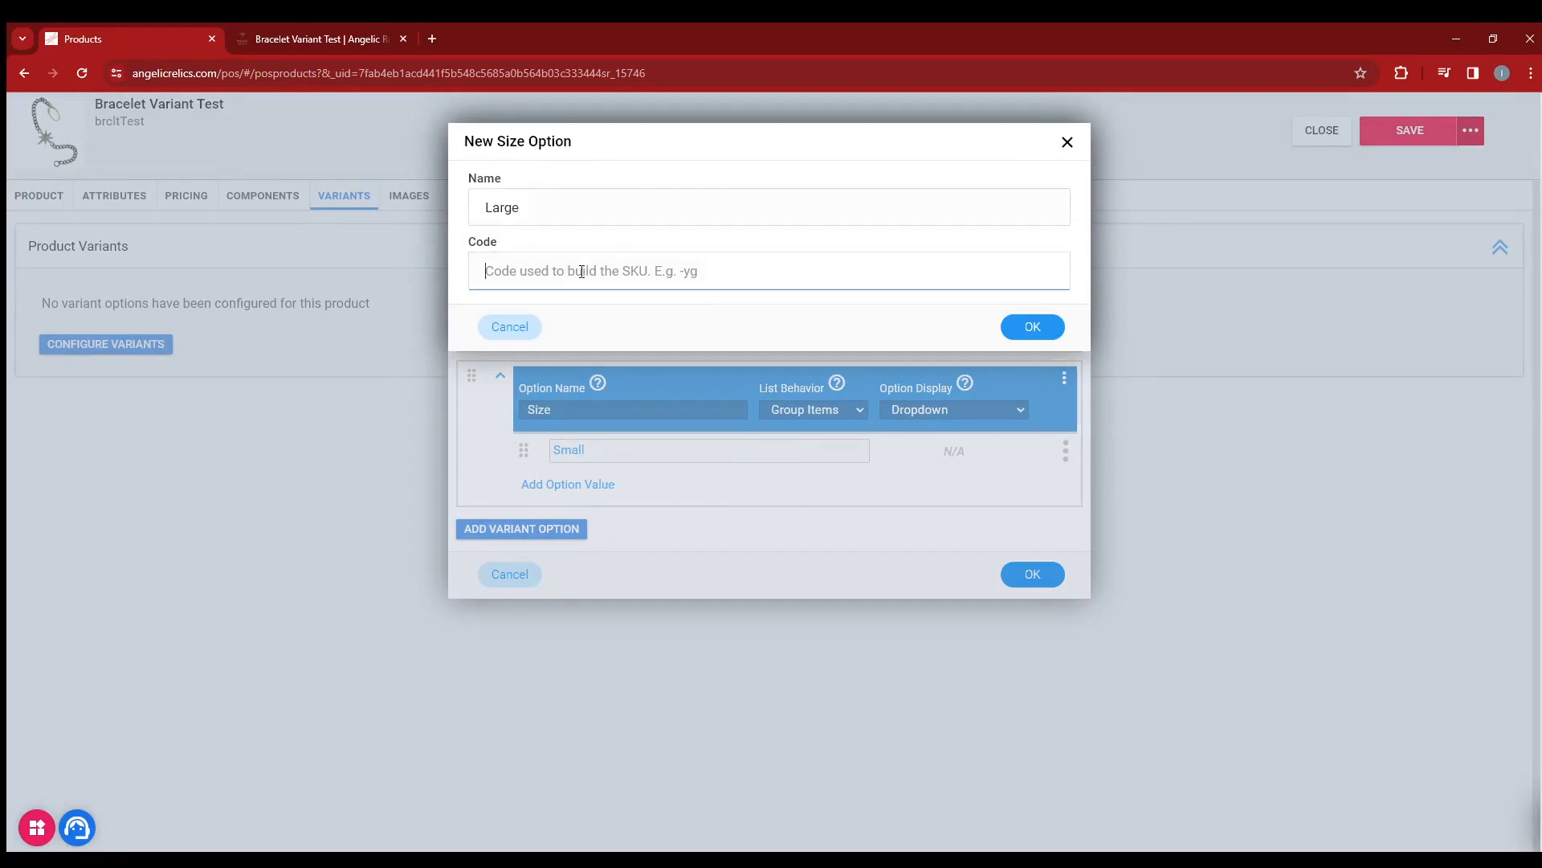
{"action": "type", "text": "lg"}
{"action": "left_click", "coordinate": [1044, 327]}
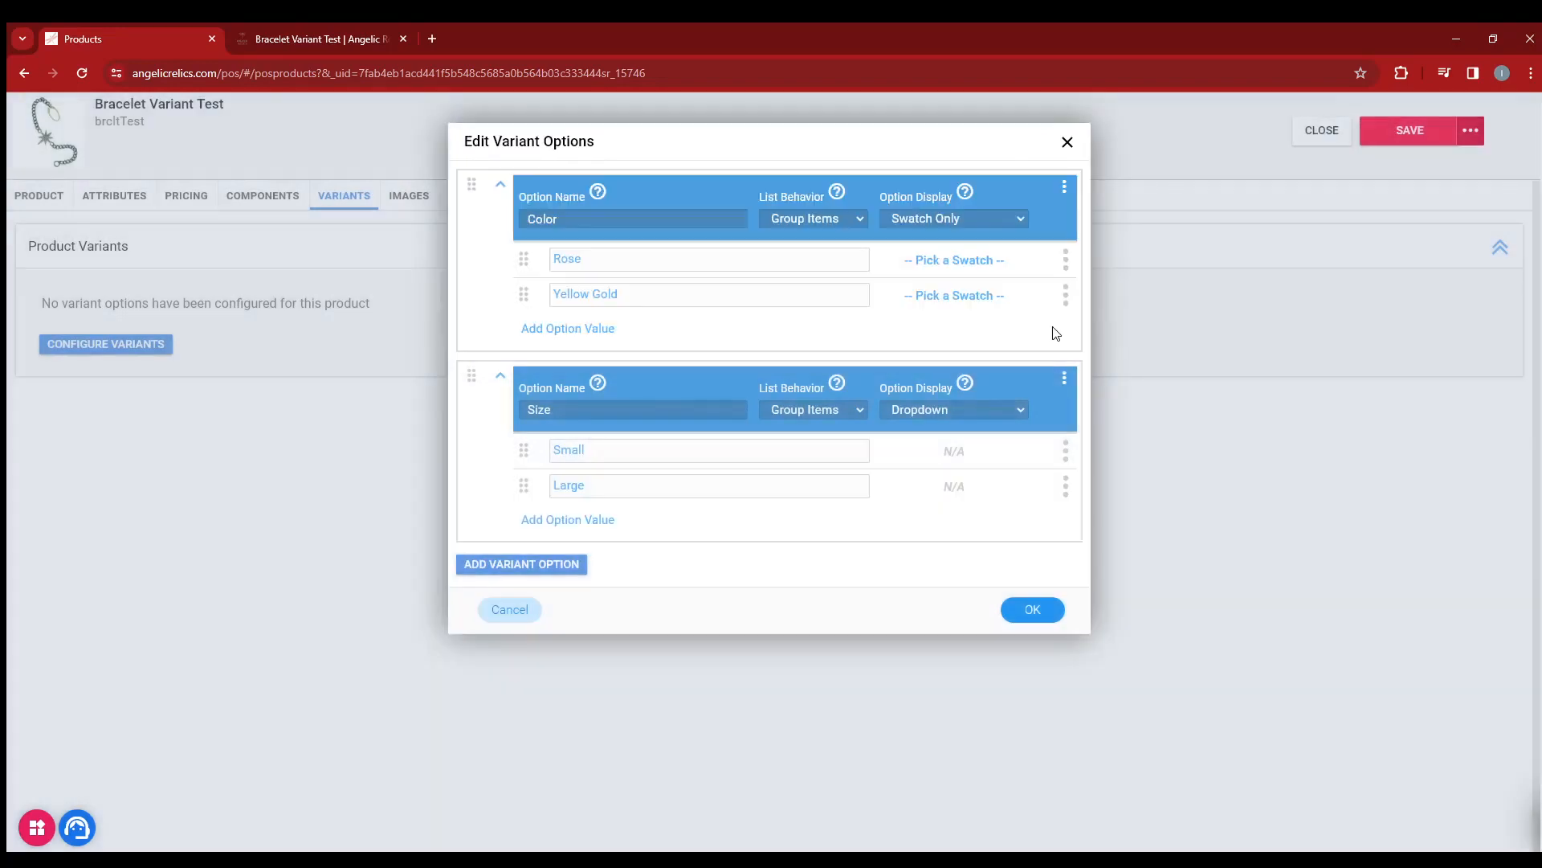
- Assign default Color-type swatches to Rose and Yellow Gold and apply the variant options
{"action": "left_click", "coordinate": [1033, 609]}
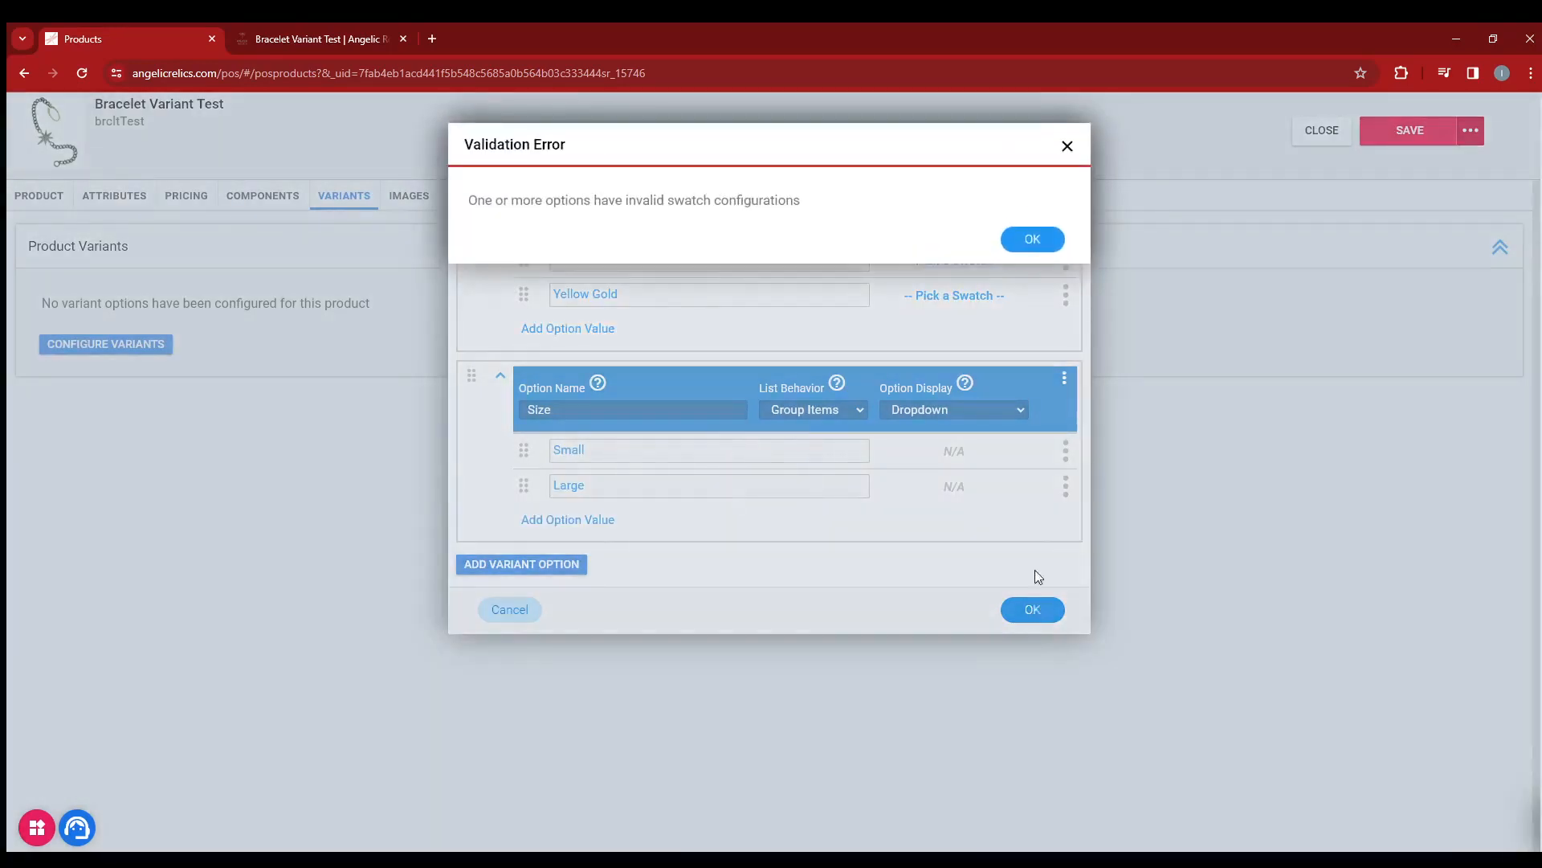
{"action": "left_click", "coordinate": [1043, 245]}
{"action": "left_click", "coordinate": [990, 259]}
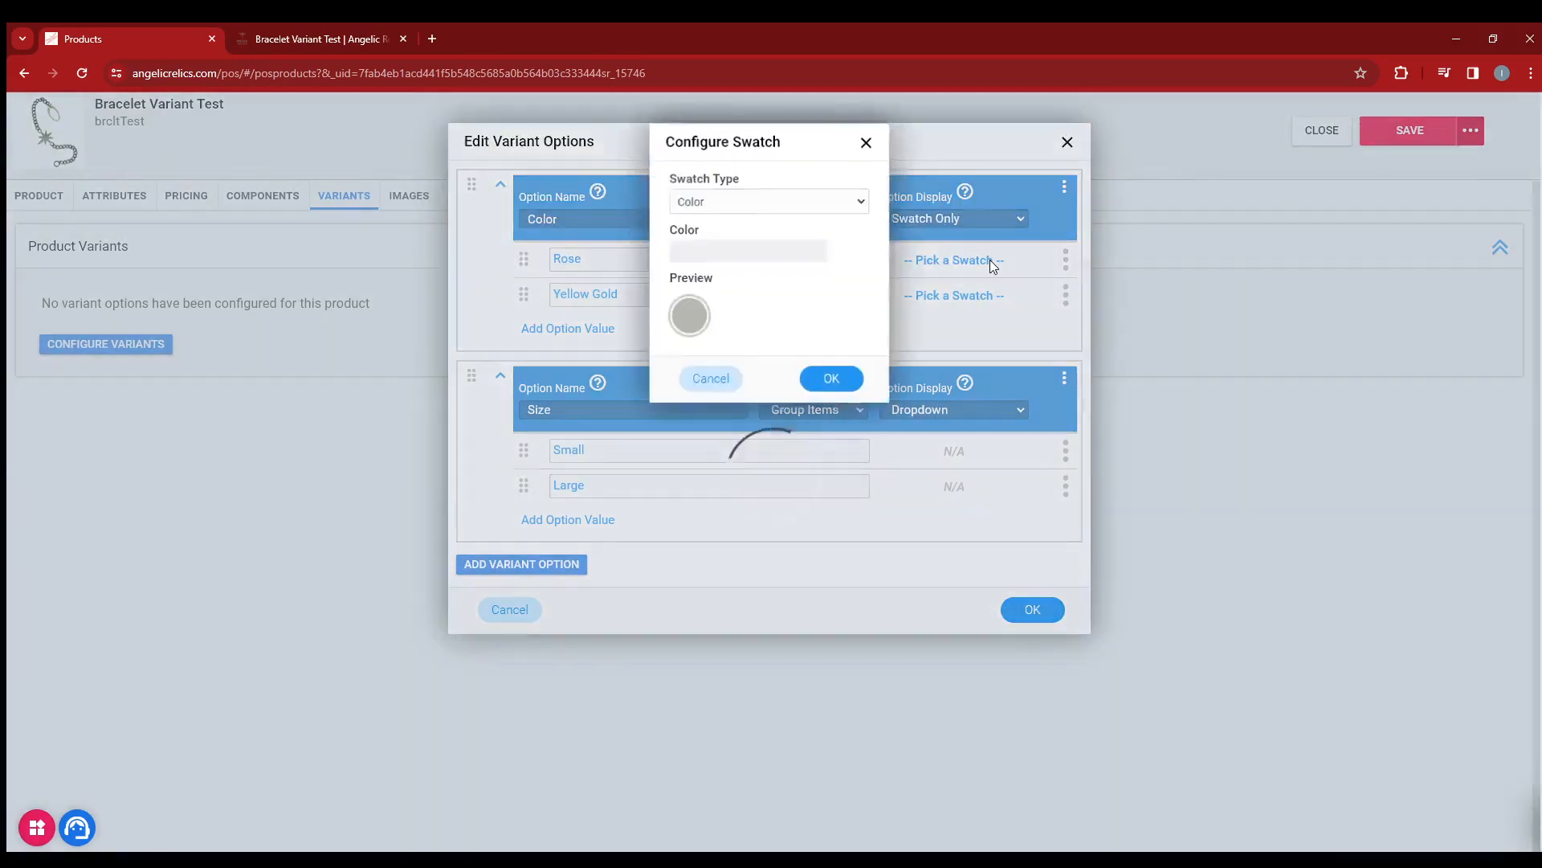
{"action": "left_click", "coordinate": [831, 380]}
{"action": "left_click", "coordinate": [940, 305]}
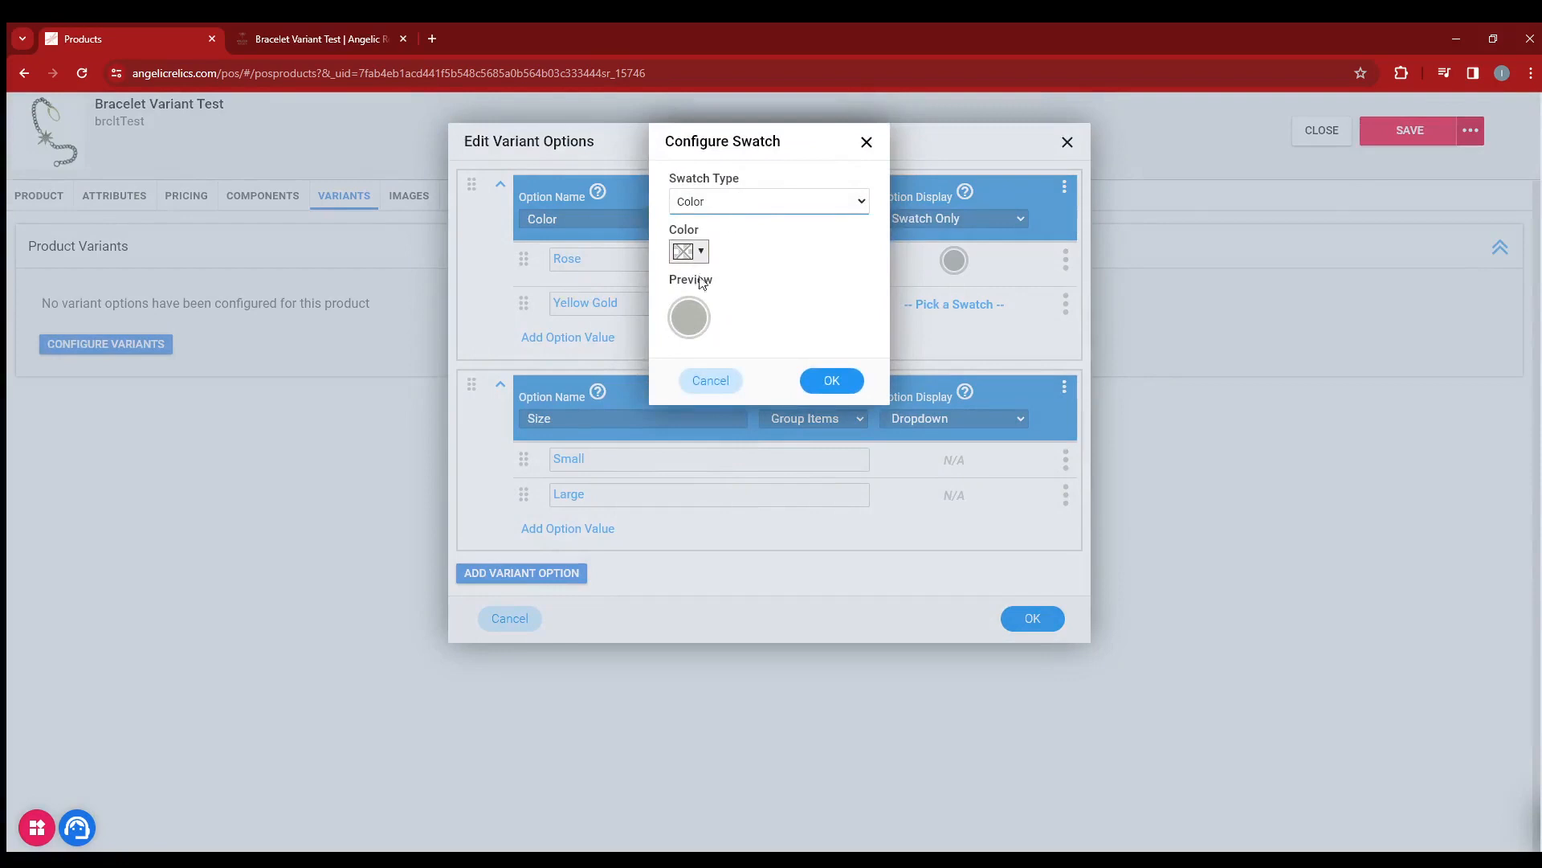
{"action": "left_click", "coordinate": [831, 380]}
{"action": "left_click", "coordinate": [1032, 626]}
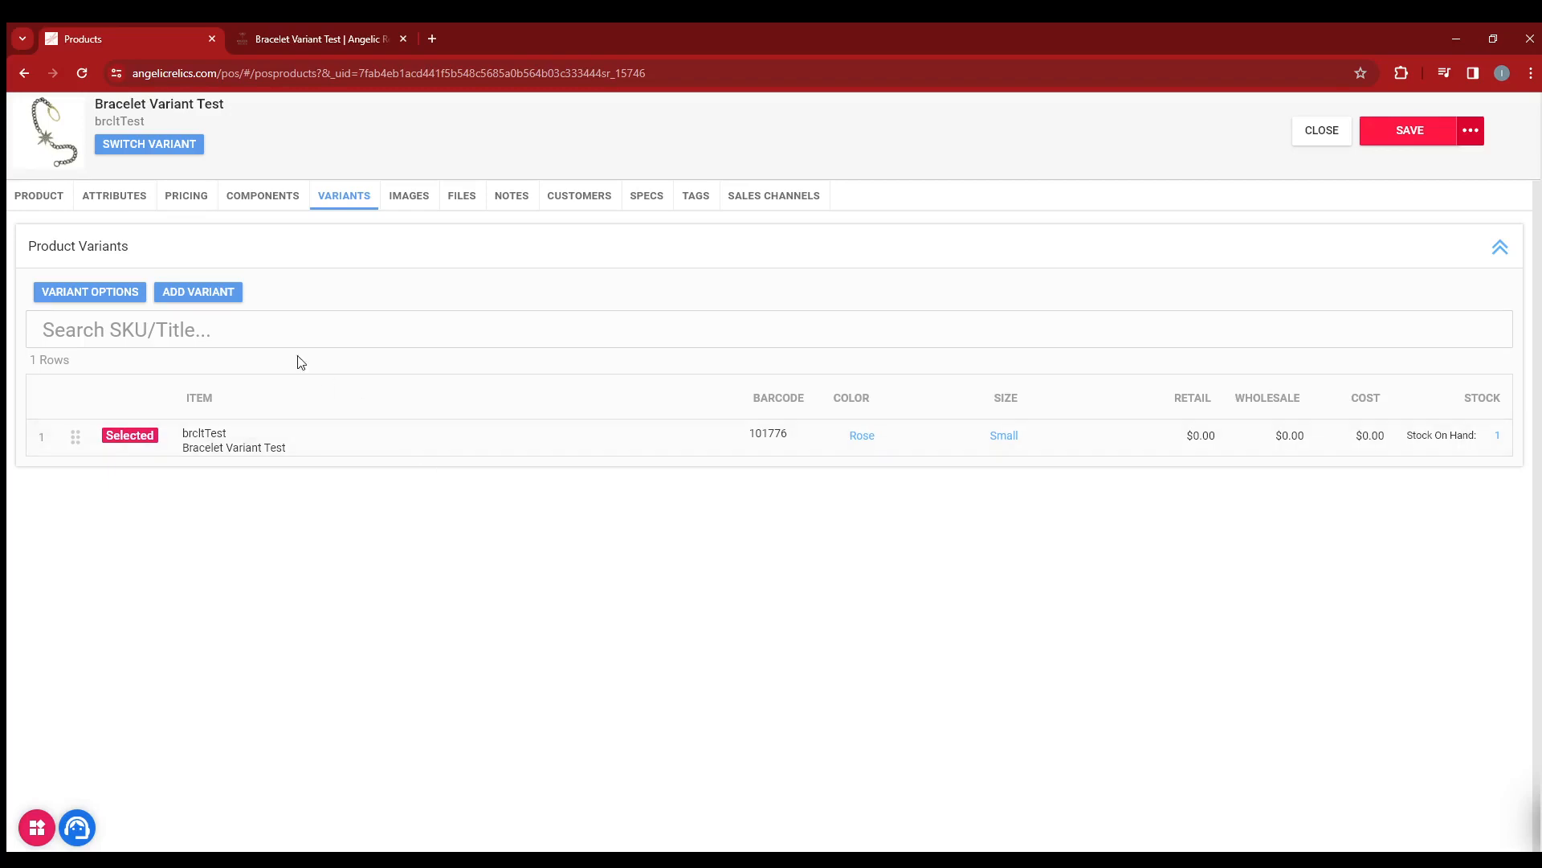
- Auto-generate the product's variants using the SKU template brcltTest-{Variant:Color}-{Variant:Size}
{"action": "left_click", "coordinate": [212, 299]}
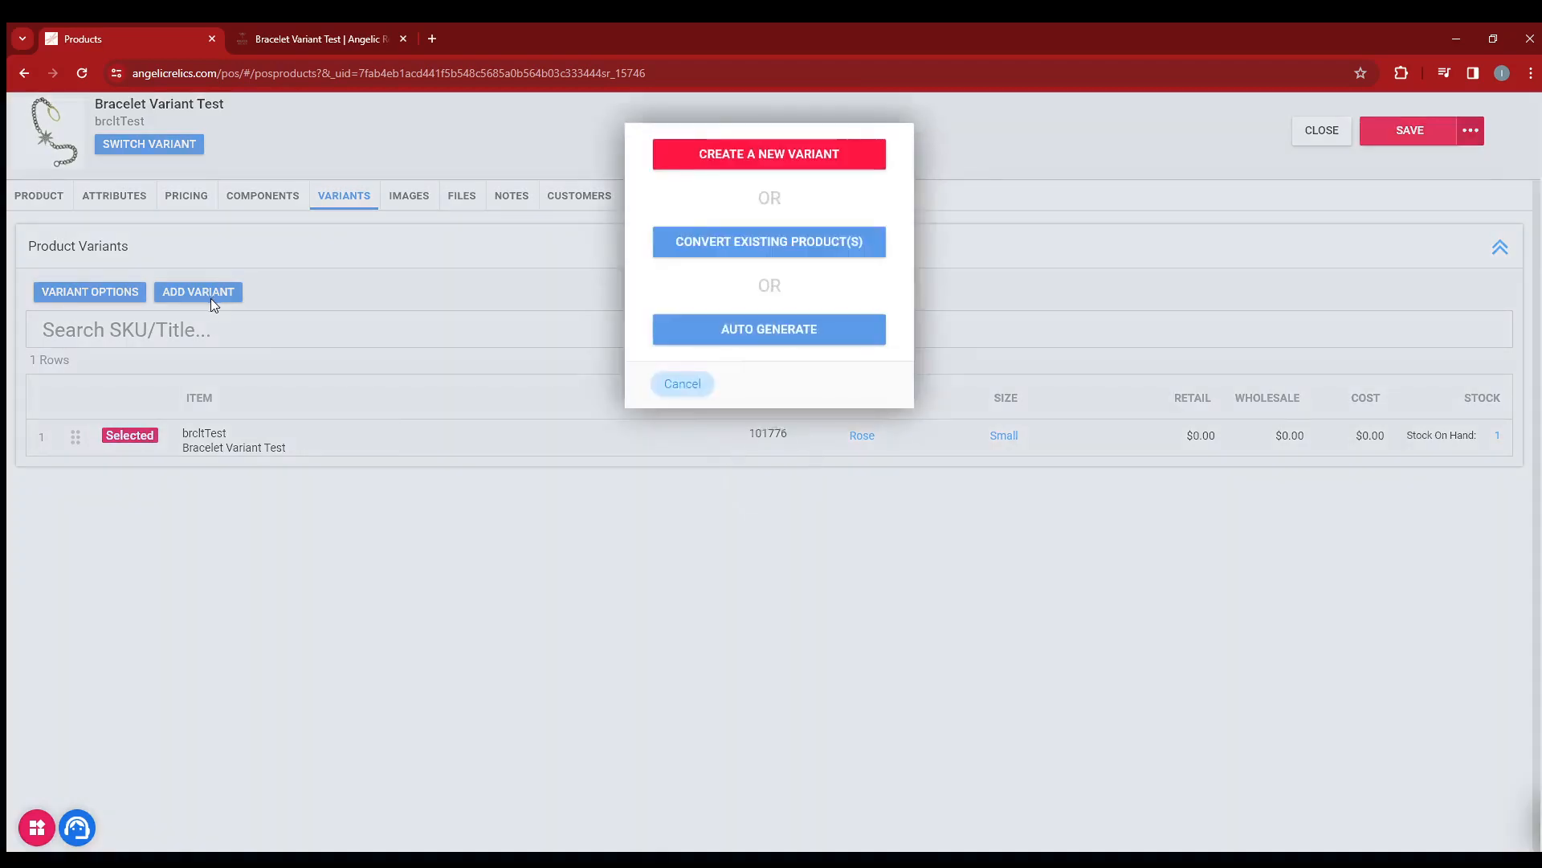
{"action": "left_click", "coordinate": [685, 331]}
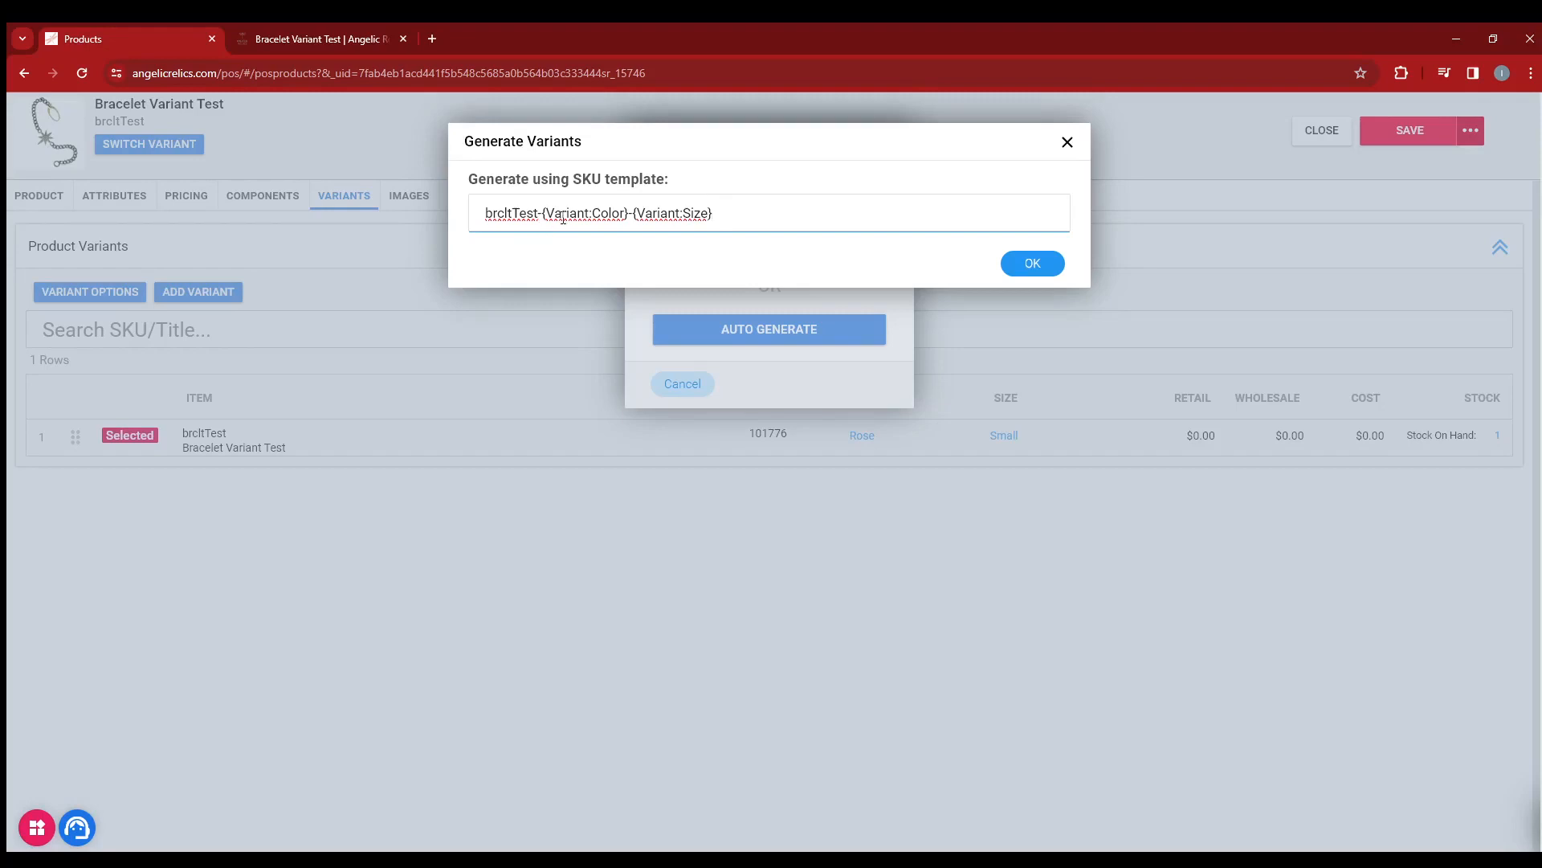
{"action": "left_click", "coordinate": [1017, 263]}
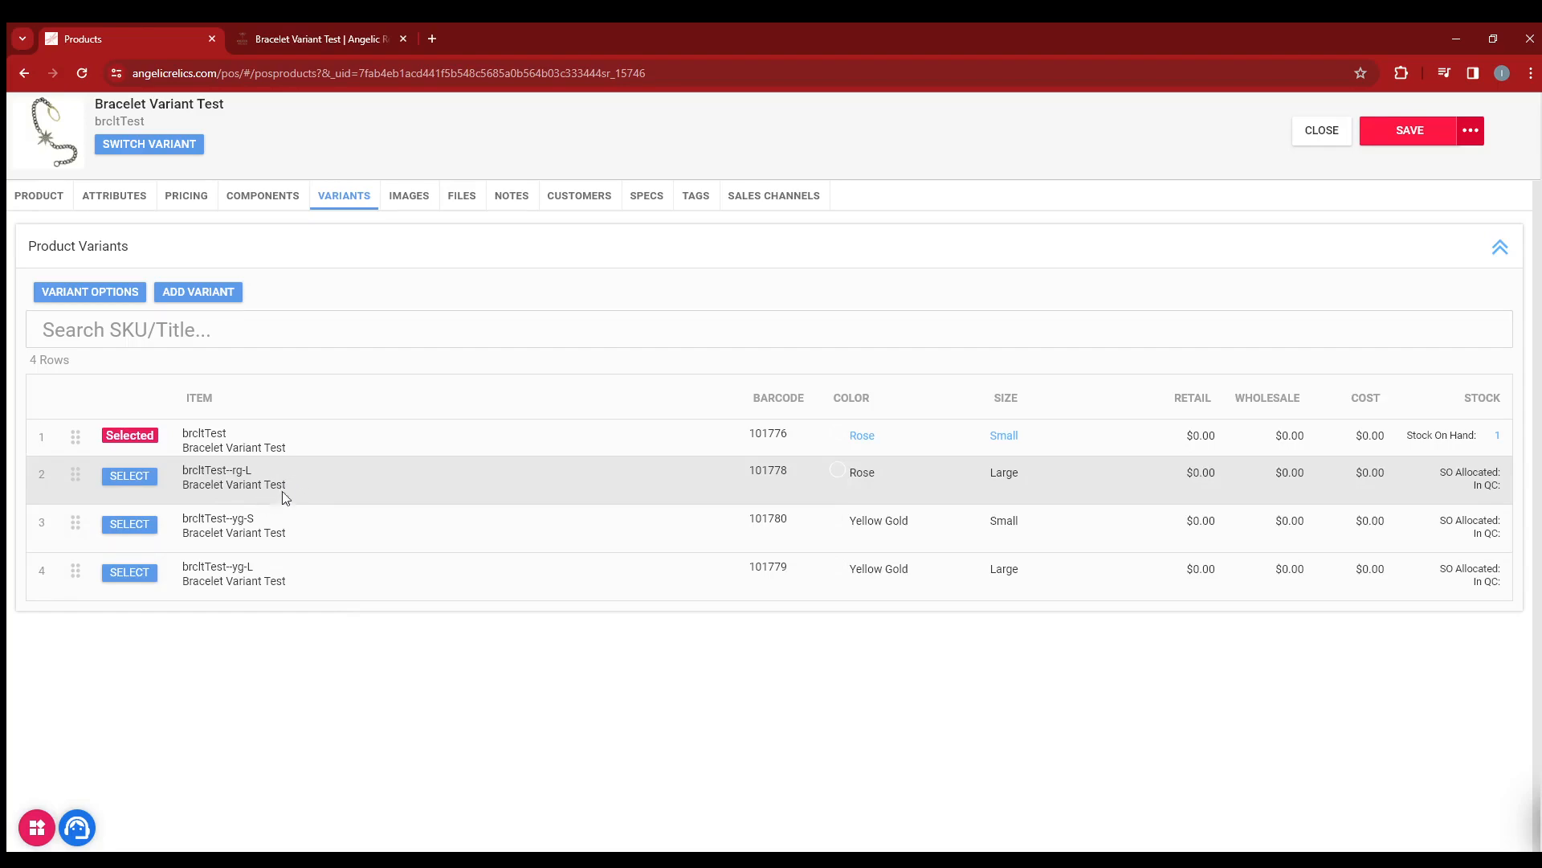
- Save and close the bracelet product, and refresh the product list
{"action": "left_click", "coordinate": [1420, 137]}
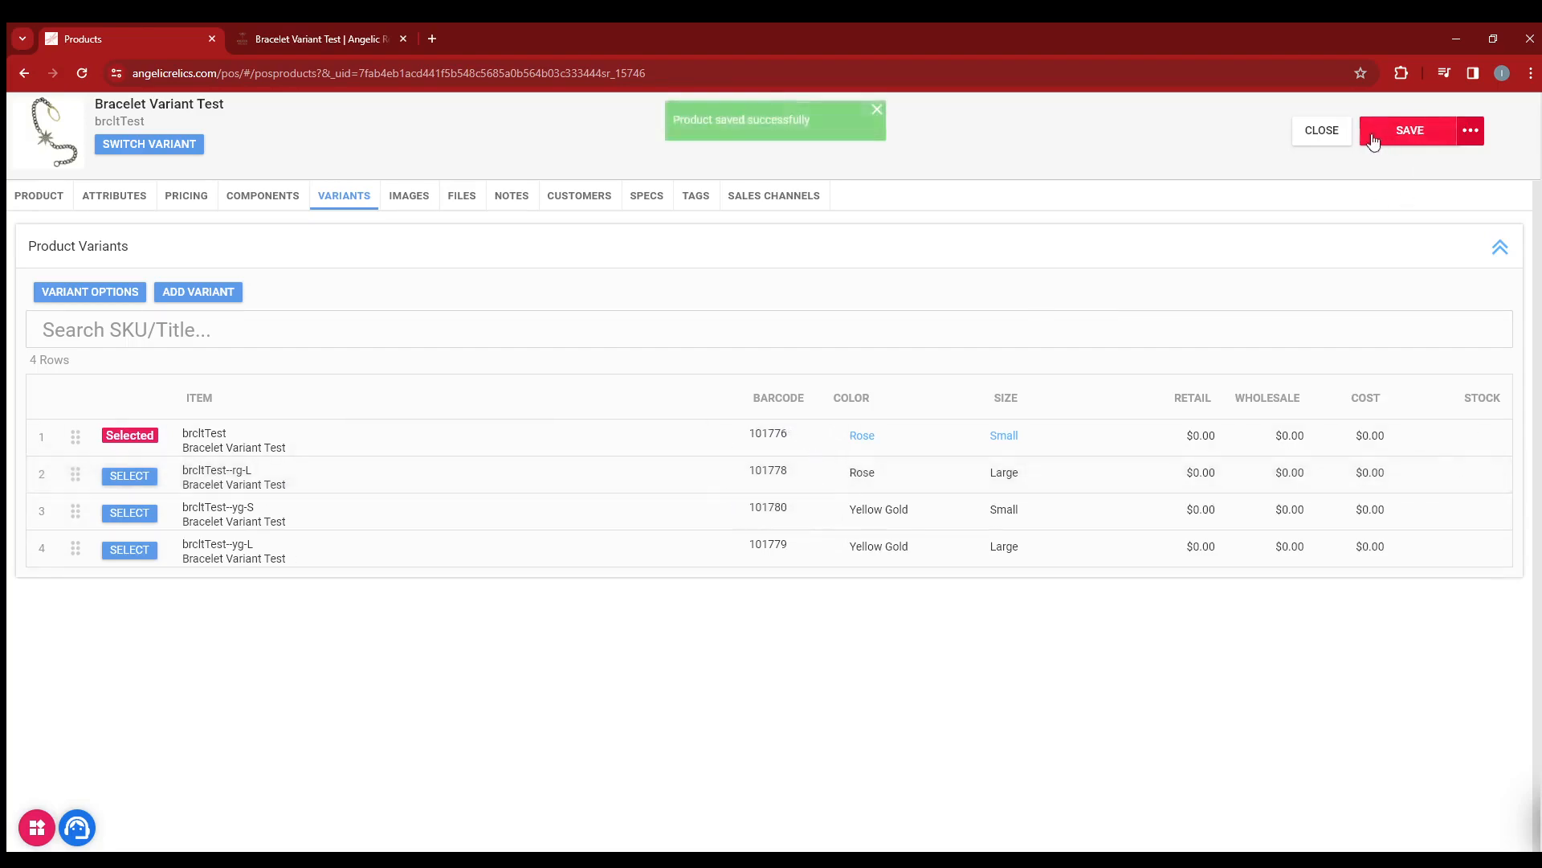
{"action": "left_click", "coordinate": [1320, 131]}
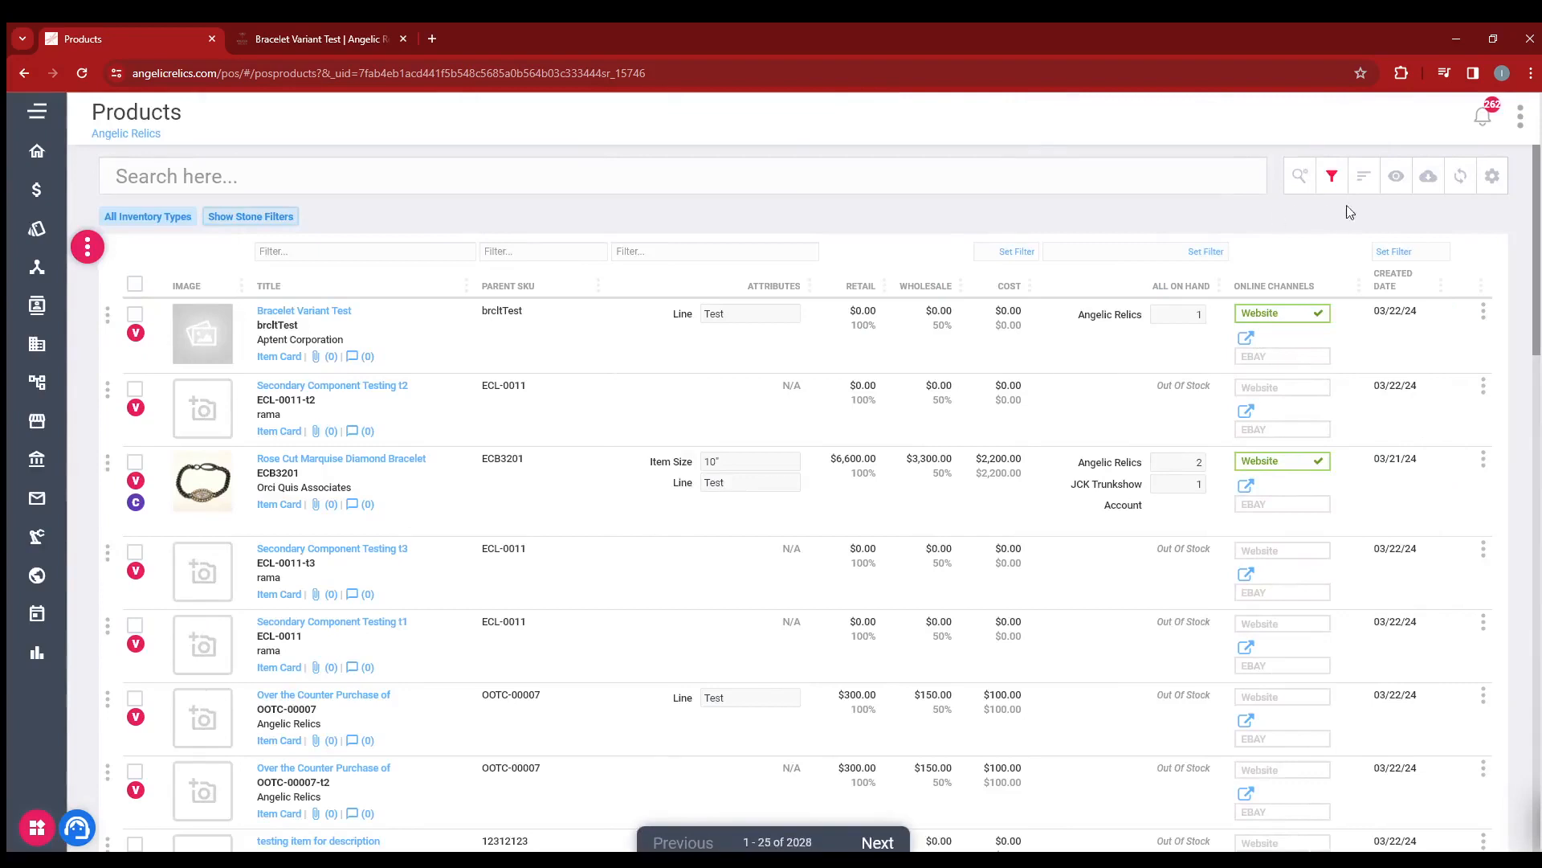
{"action": "left_click", "coordinate": [1461, 177]}
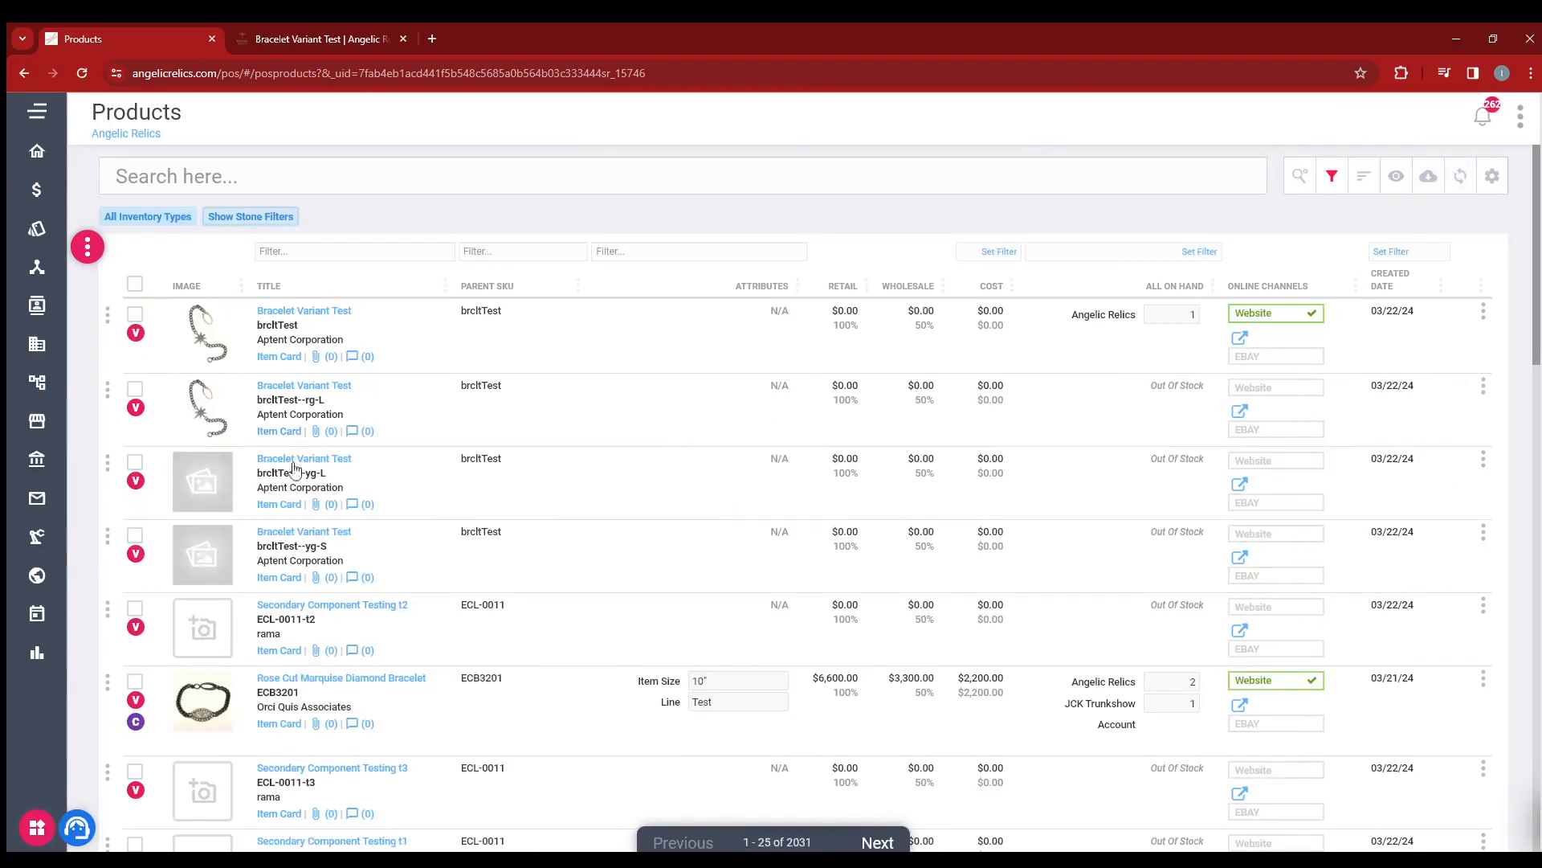
- For the variant with SKU brcltTest--rg-L, configure the description template as {Color} {Size}
{"action": "left_click", "coordinate": [299, 389]}
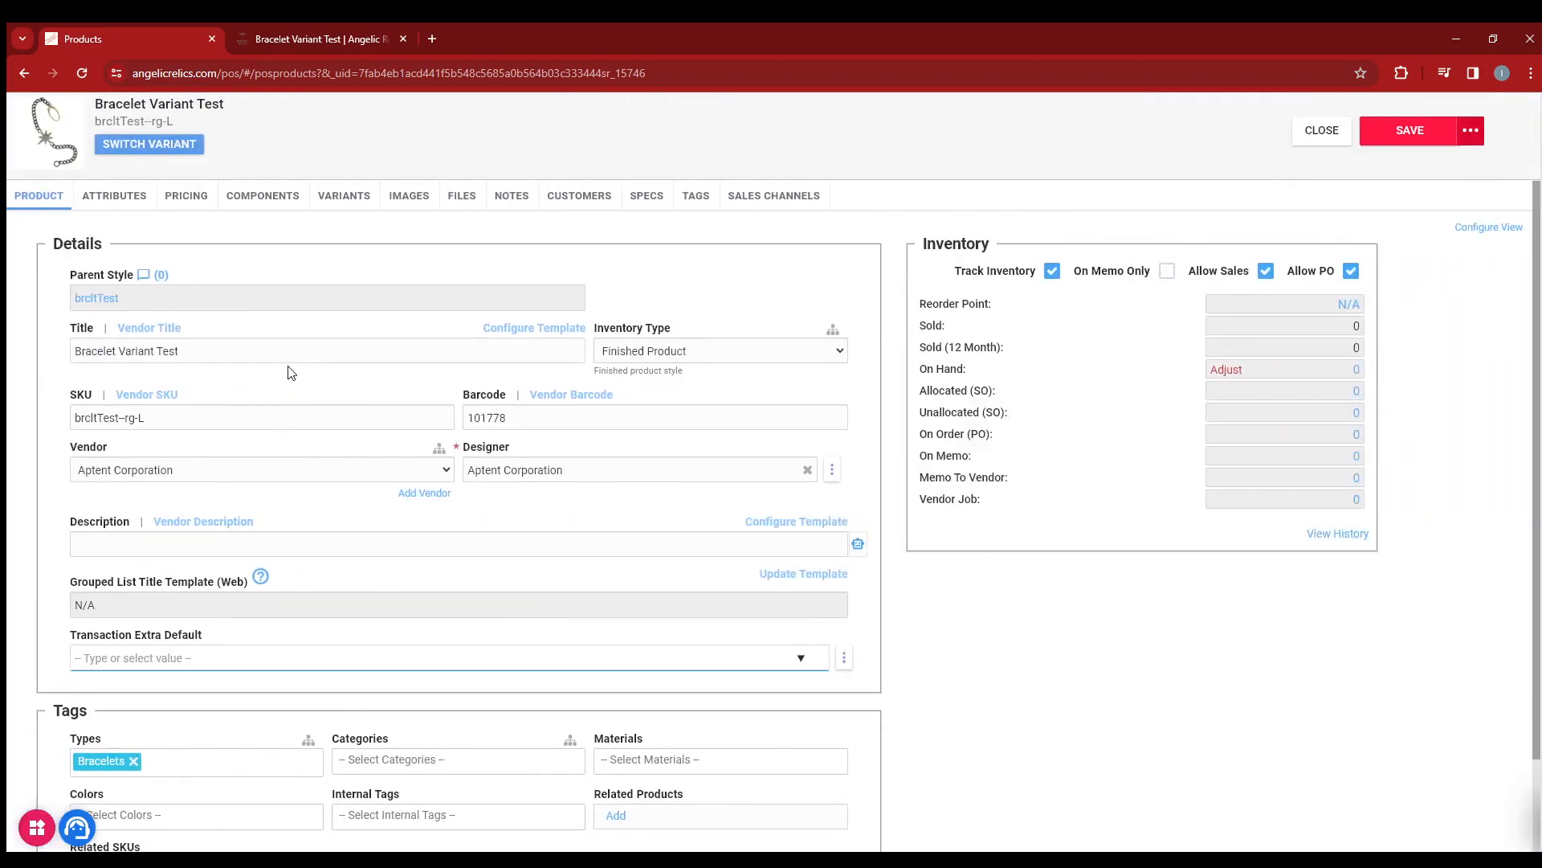
{"action": "left_click", "coordinate": [763, 522]}
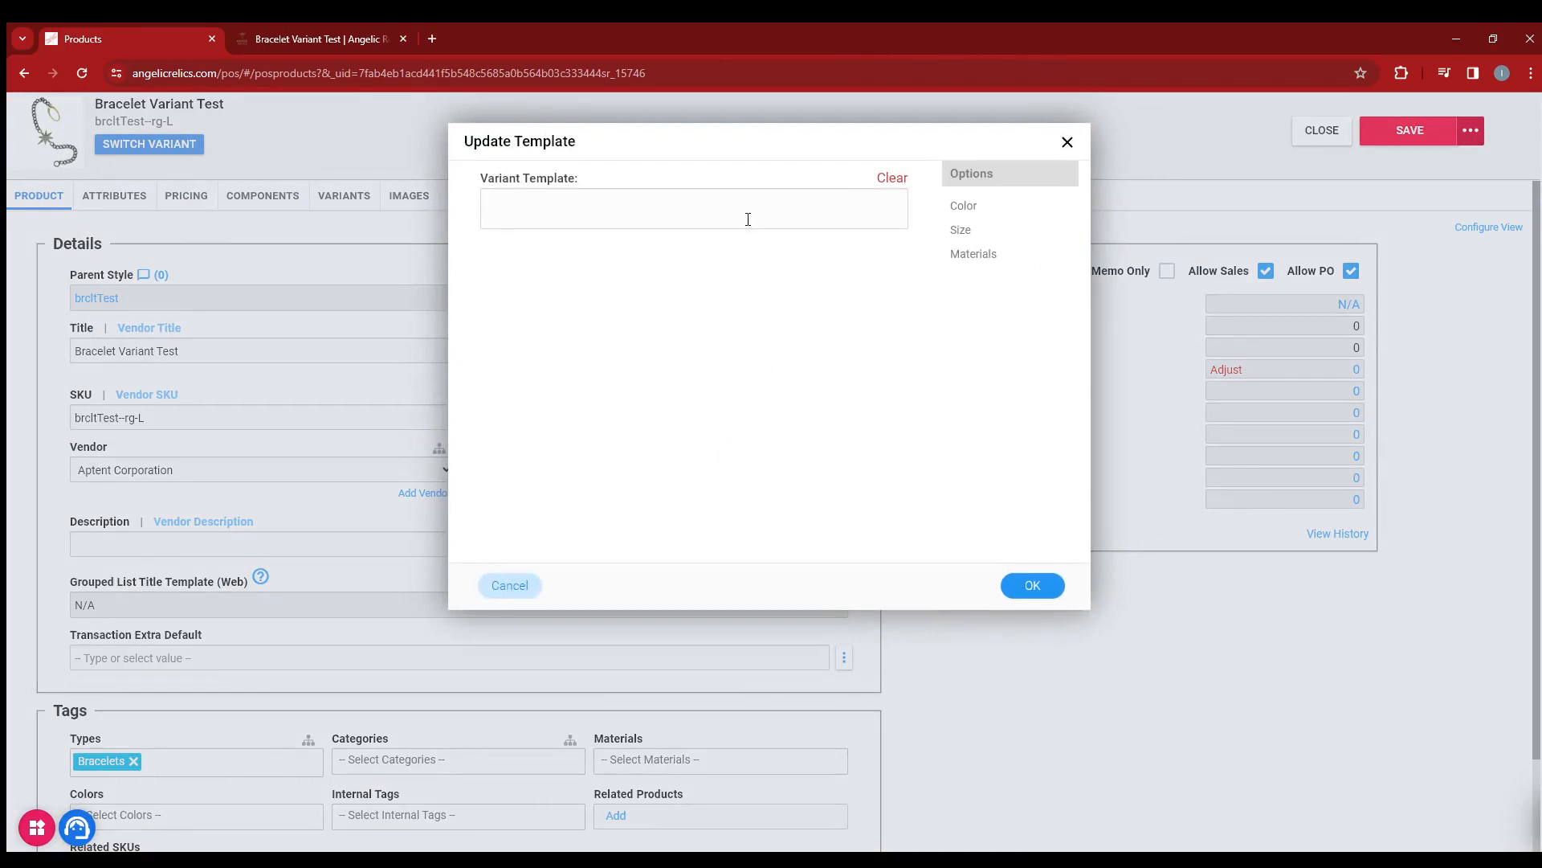
{"action": "left_click_drag", "start_coordinate": [980, 207], "coordinate": [652, 209]}
{"action": "left_click", "coordinate": [651, 208]}
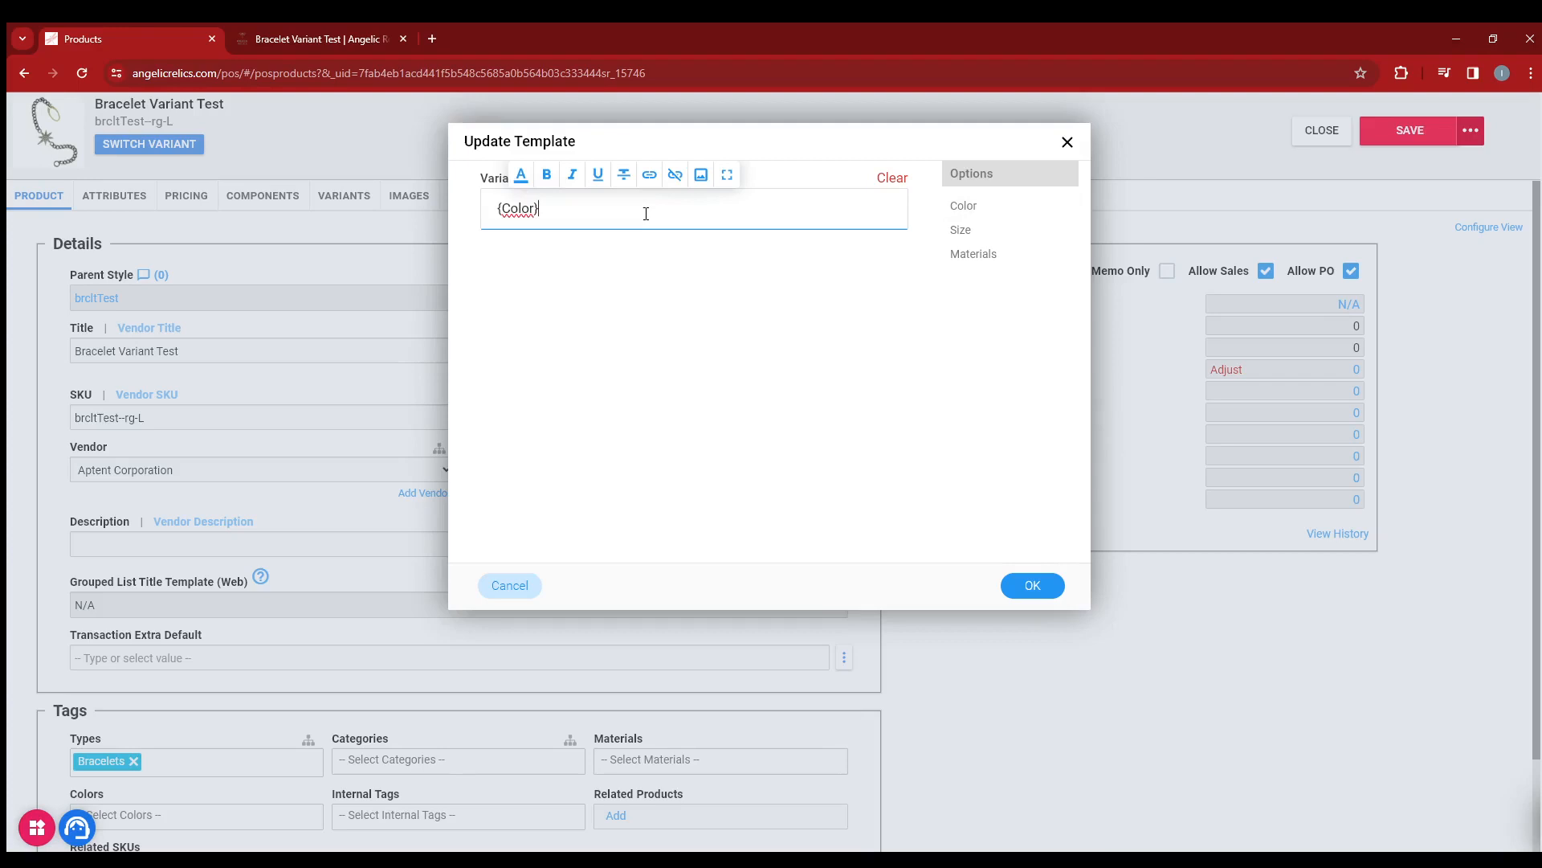
{"action": "left_click_drag", "start_coordinate": [974, 232], "coordinate": [687, 216]}
{"action": "left_click", "coordinate": [1034, 585]}
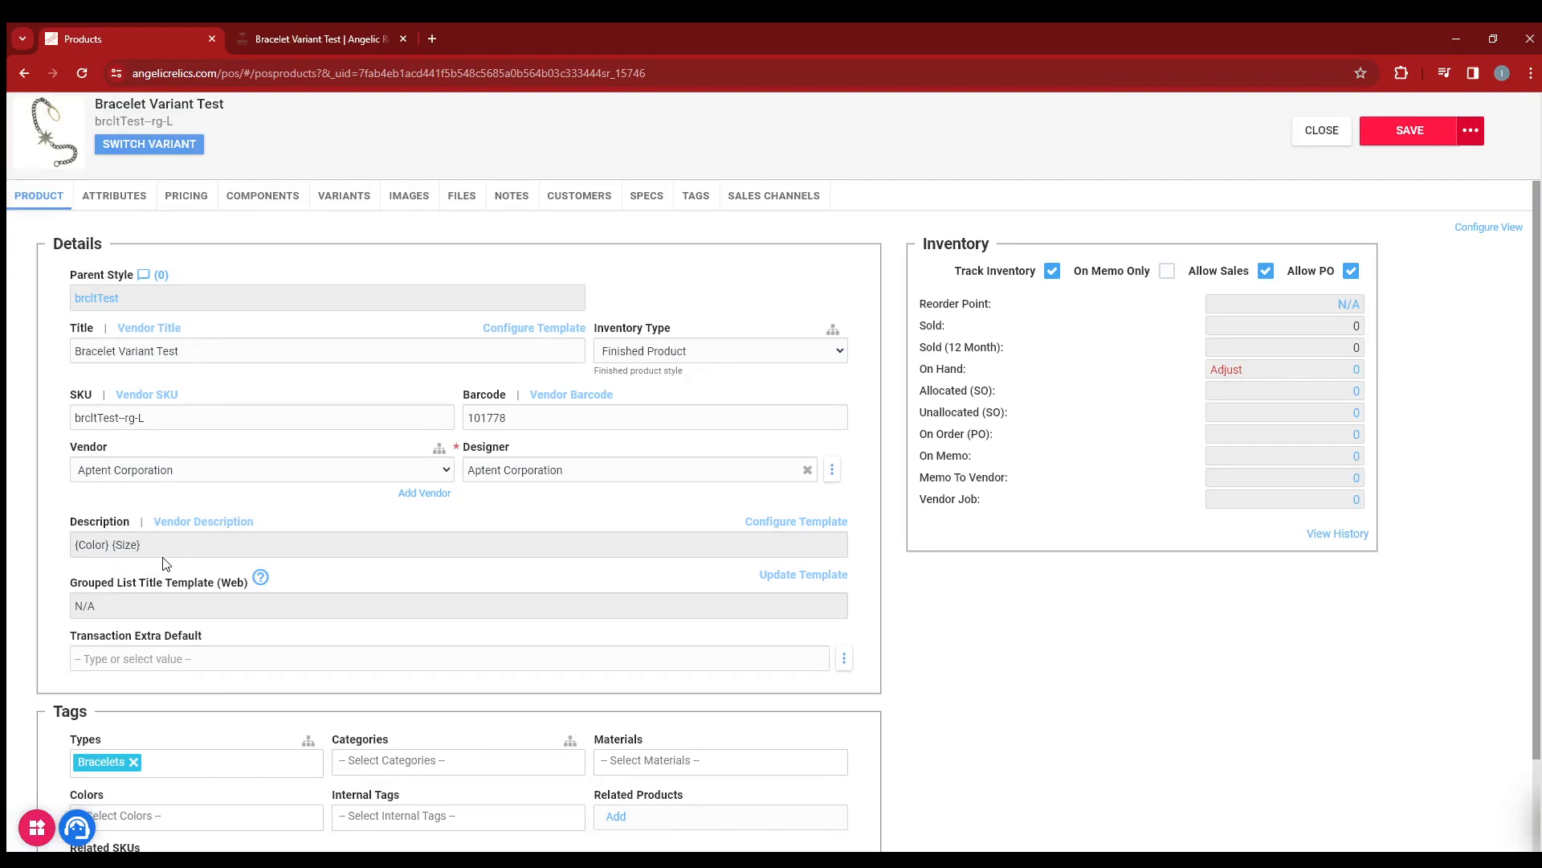
- Configure the variant's title template as Bracelet Variant Test {Color} {Size}
{"action": "left_click", "coordinate": [549, 332]}
{"action": "left_click_drag", "start_coordinate": [964, 206], "coordinate": [806, 220]}
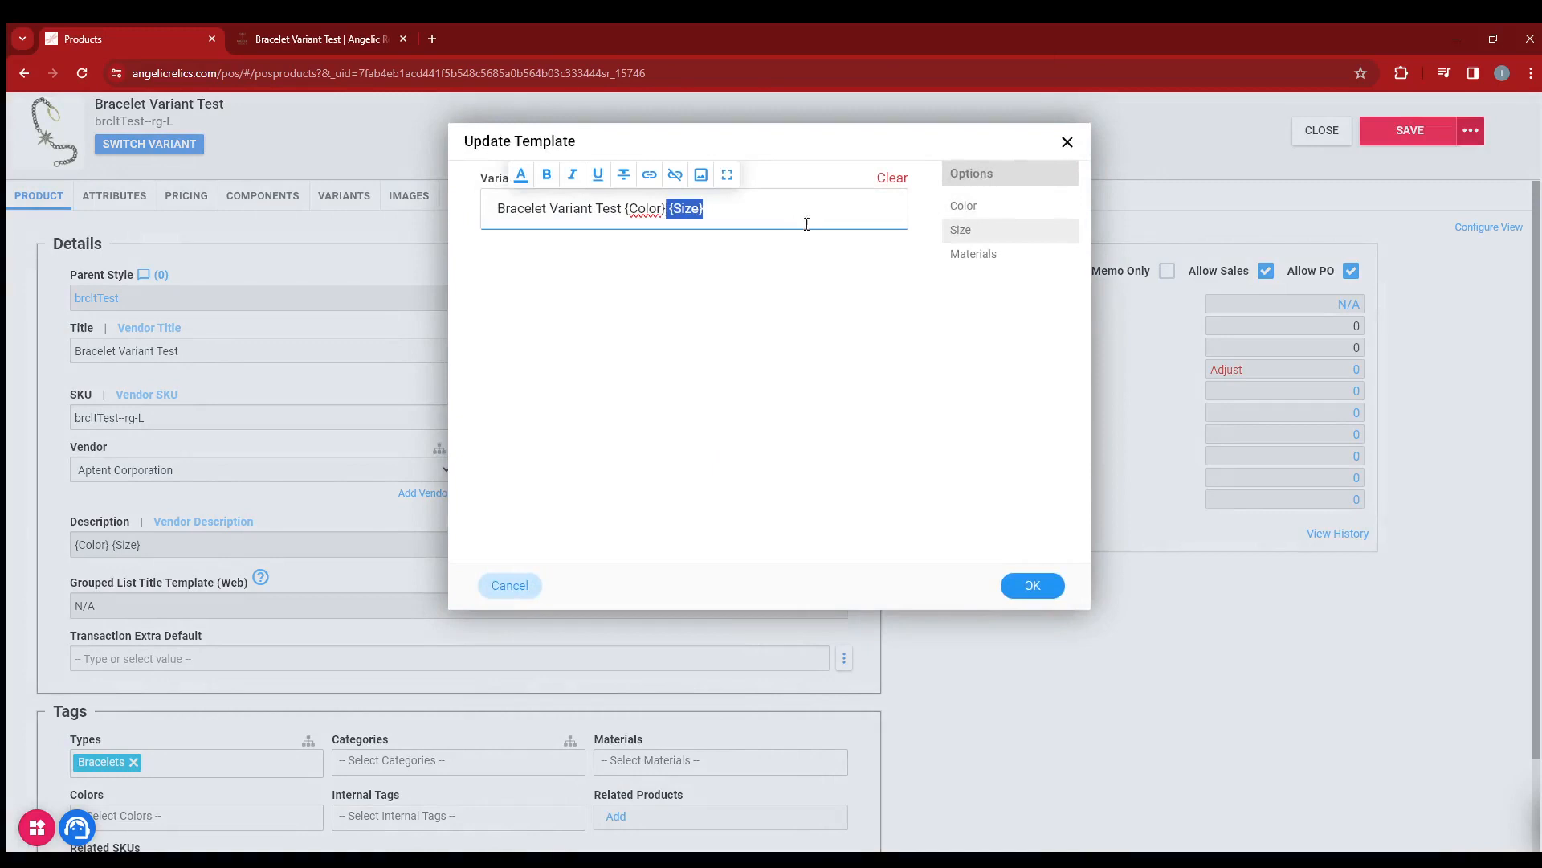
{"action": "left_click", "coordinate": [1028, 585]}
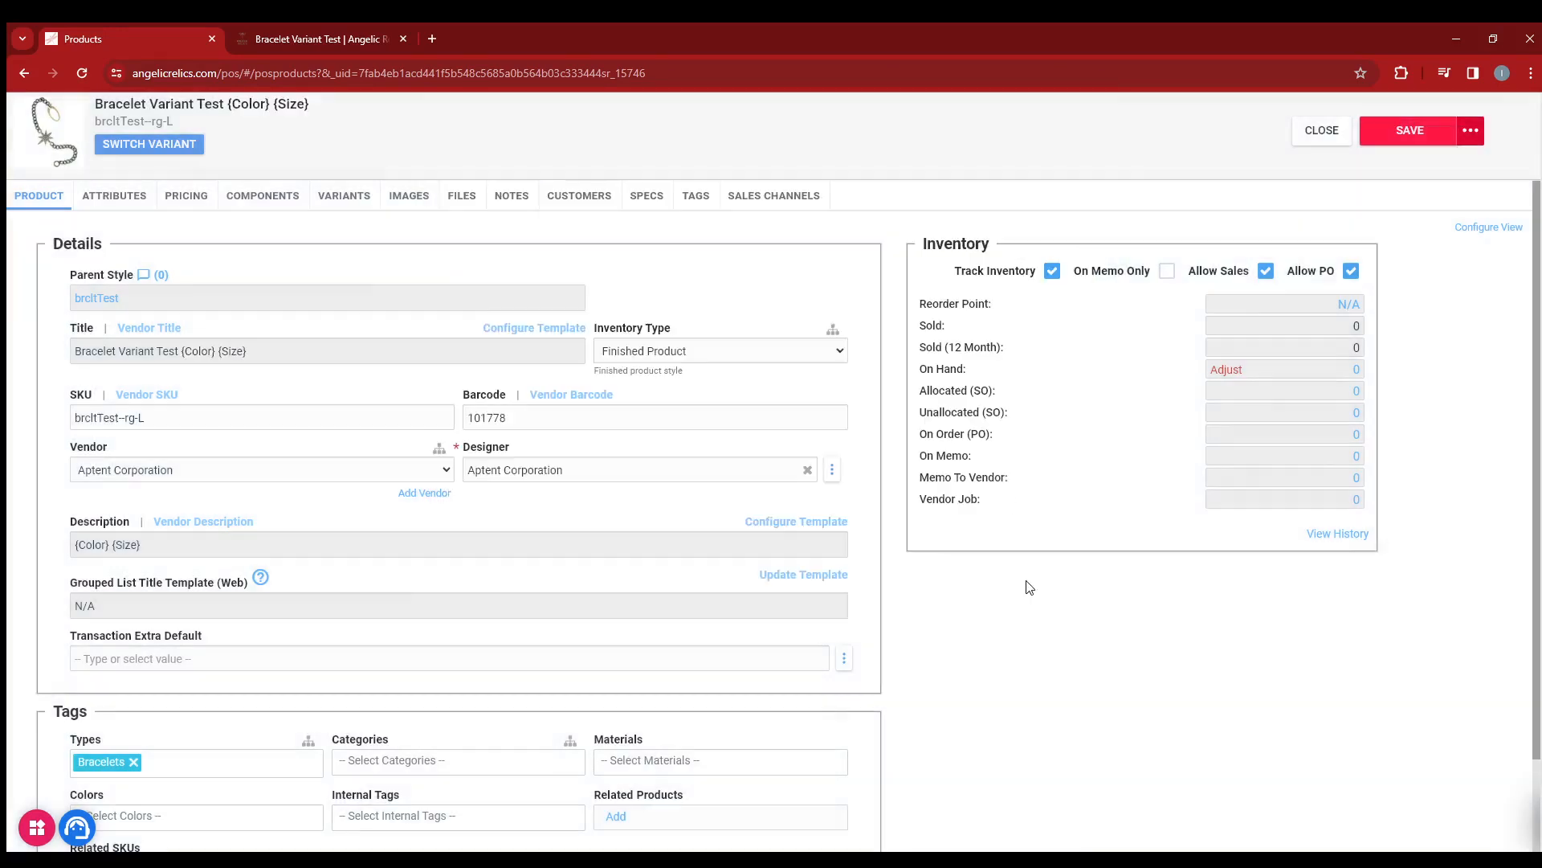
- Save and close the variant with its title and description templates, and refresh the product list
{"action": "left_click", "coordinate": [1421, 132]}
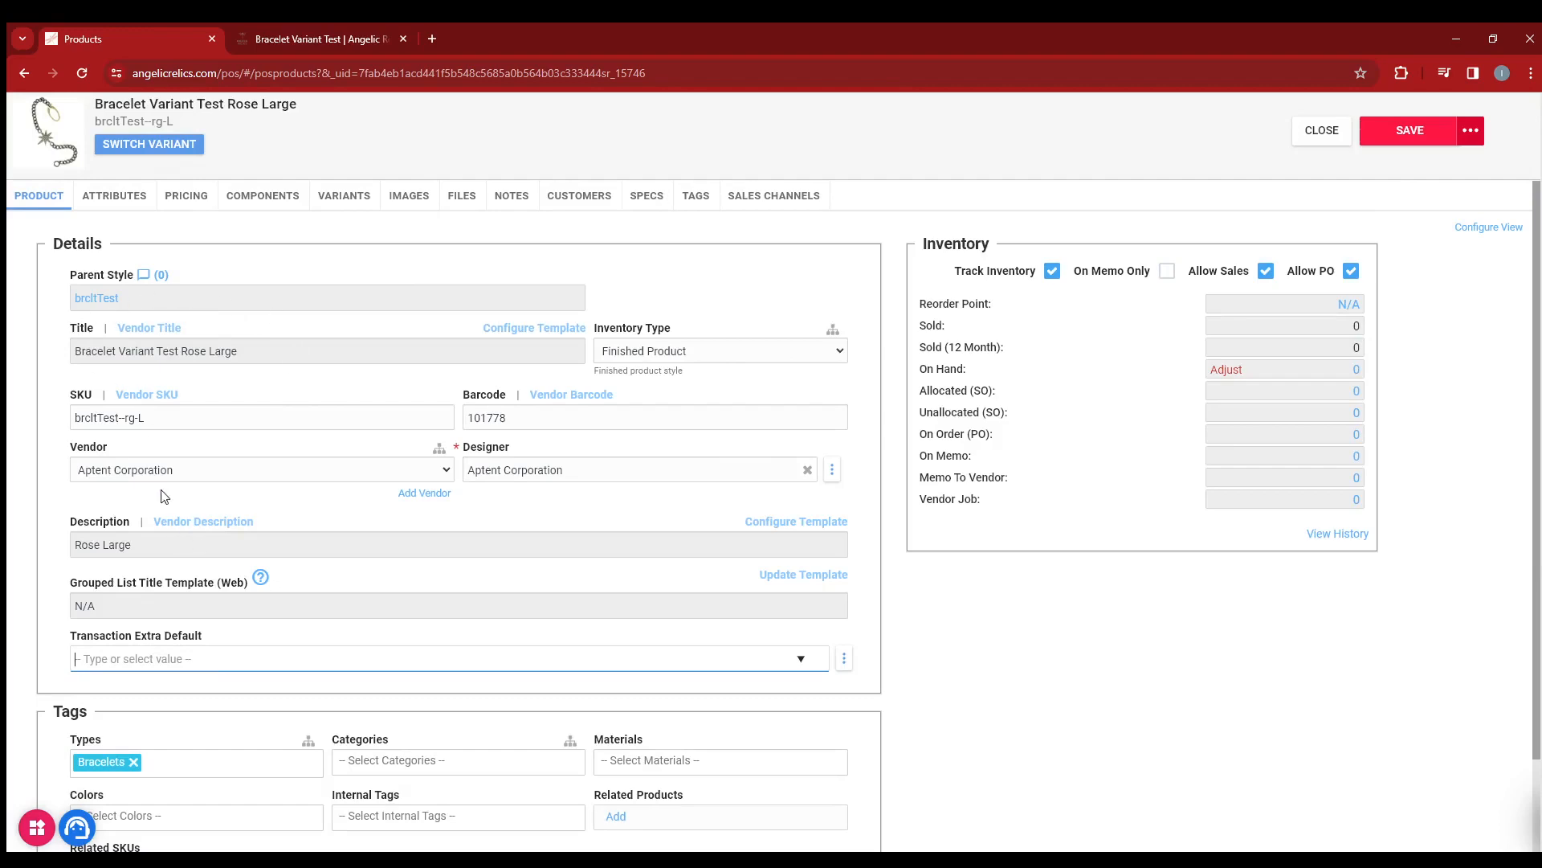
{"action": "left_click", "coordinate": [1322, 131]}
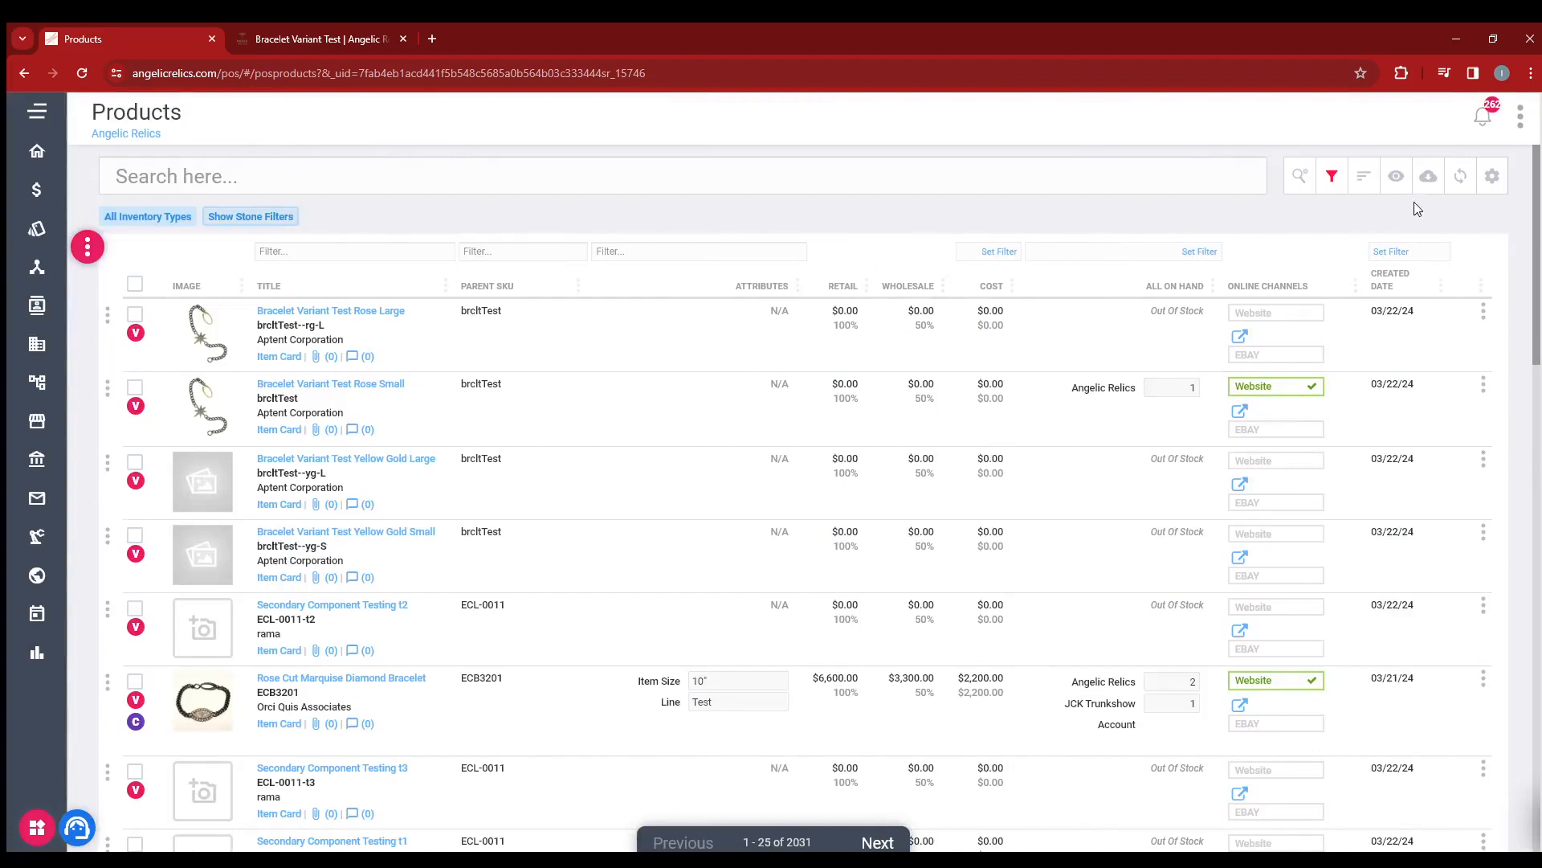
{"action": "left_click", "coordinate": [1460, 179]}
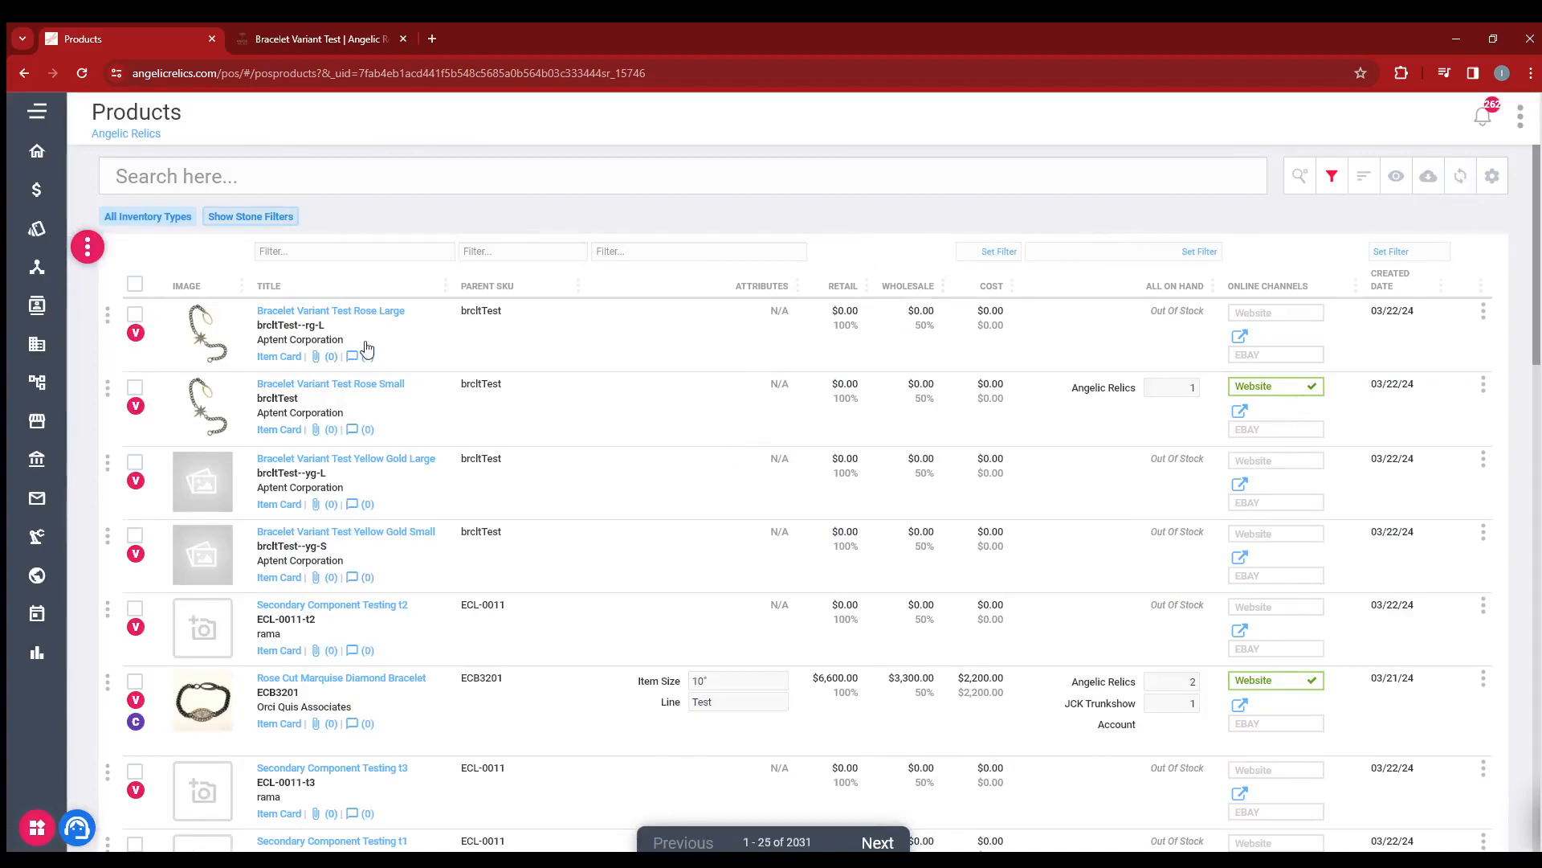